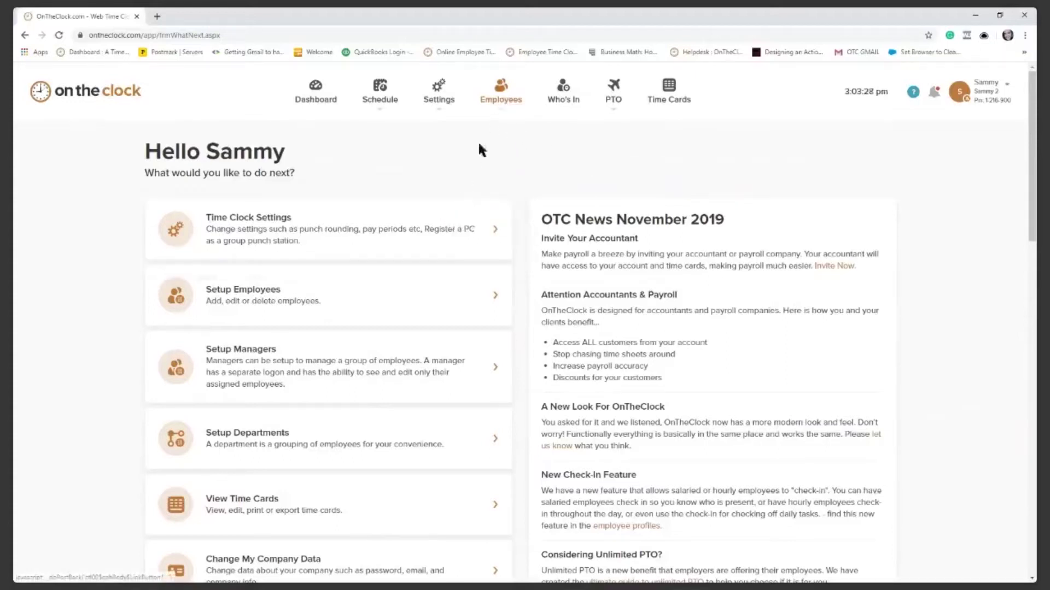
Open the employee list in OnTheClock and compare its names with the active employees in QuickBooks
mouse_move(502, 111)
click(504, 132)
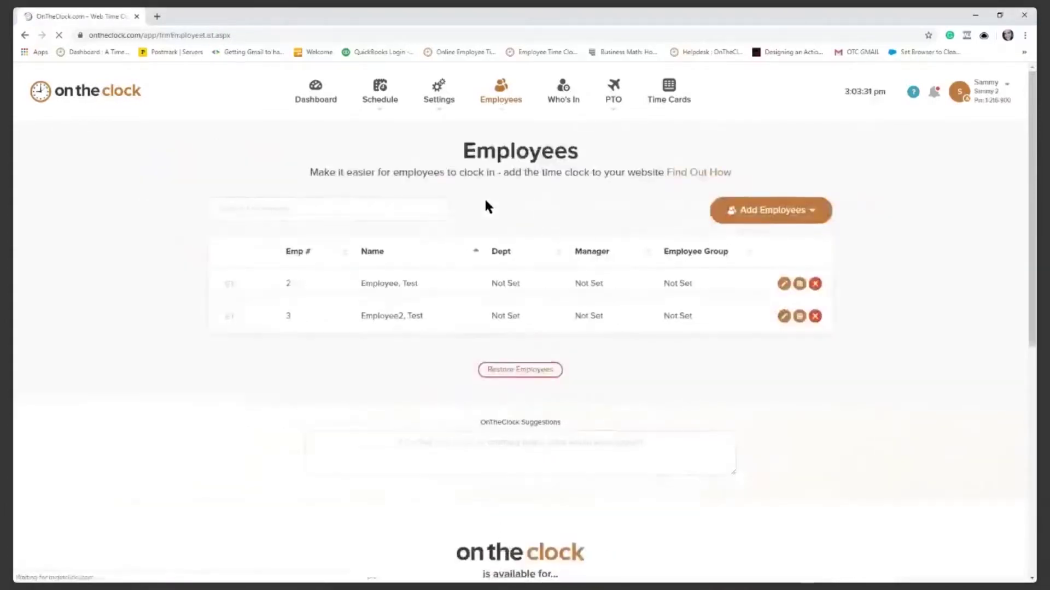
scroll(391, 305, down, 1)
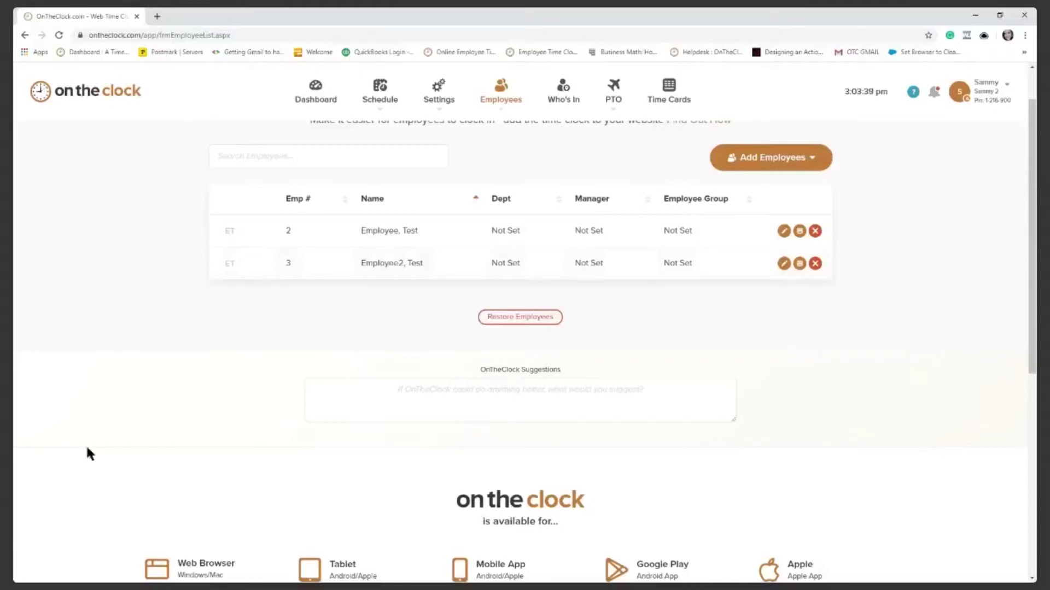
key(alt+Tab)
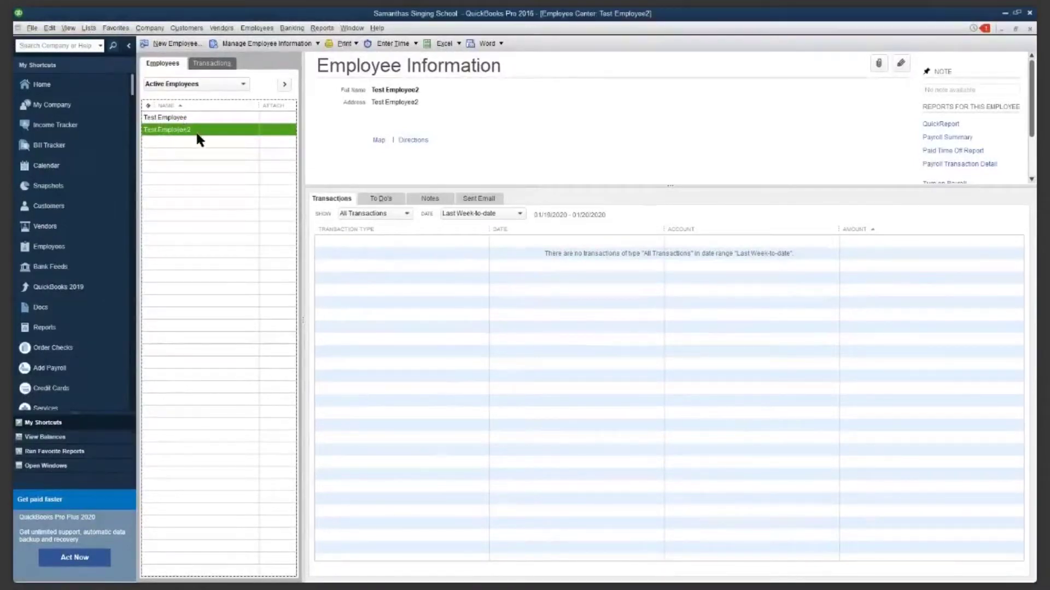
click(1002, 14)
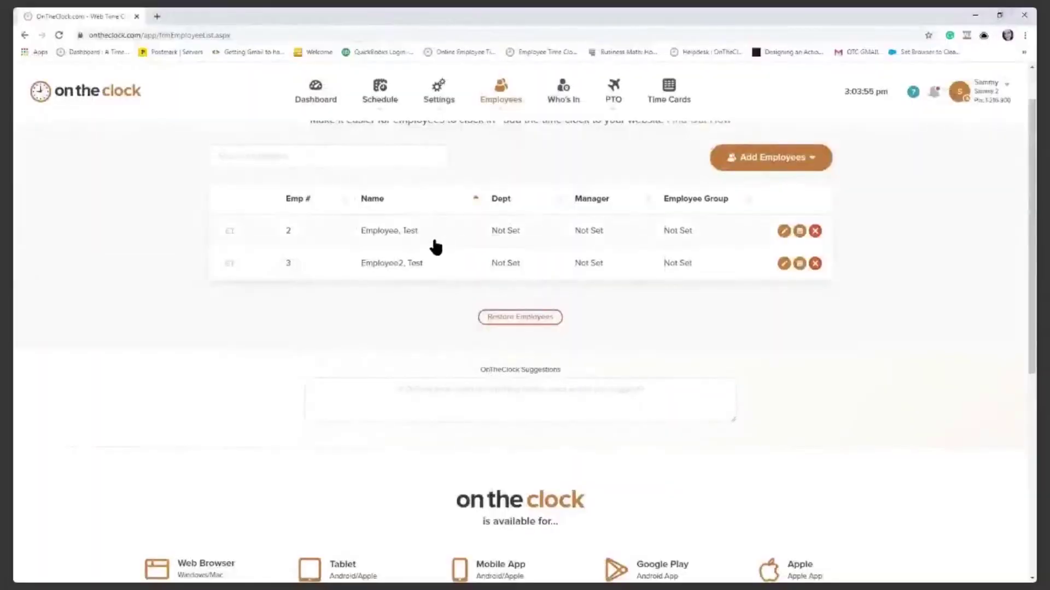
Show the time cards of all employees for the pay period 01/20/2020 thru 01/26/2020
click(670, 98)
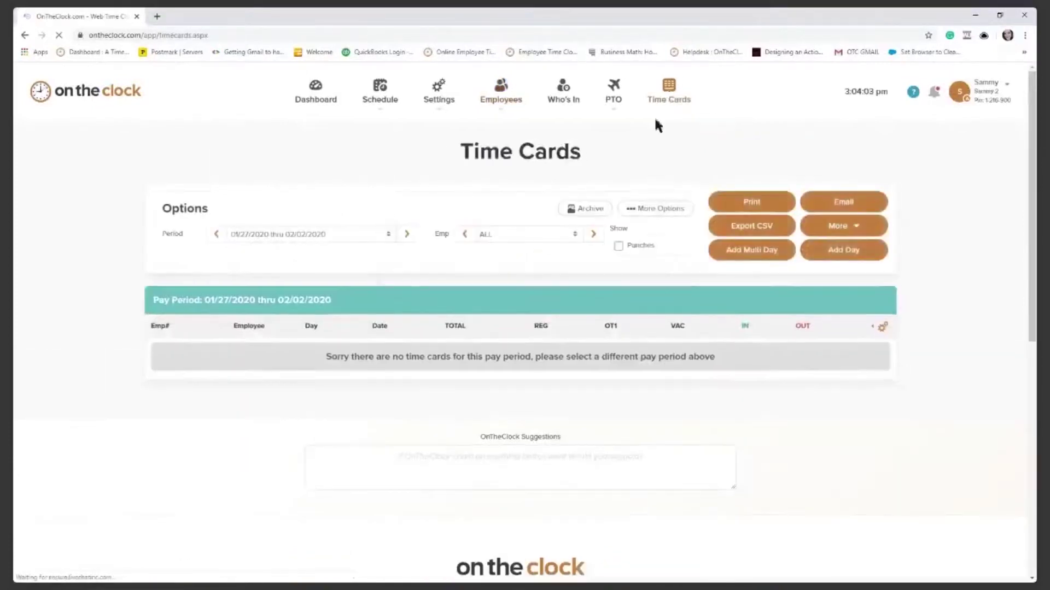
click(217, 234)
scroll(137, 199, down, 3)
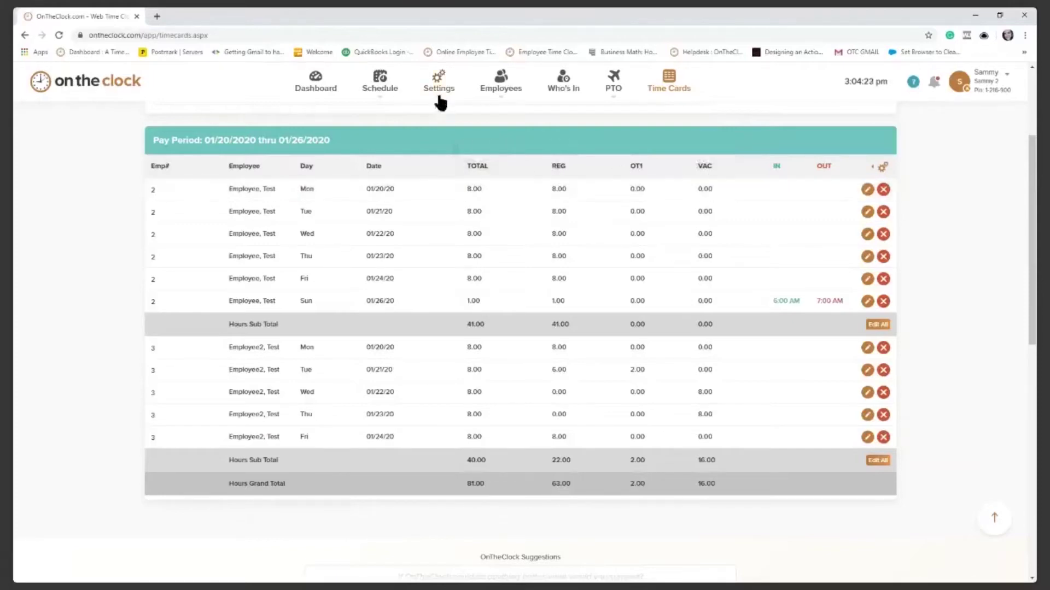
Examine the timecard columns in the advanced time clock settings, including their export names and visibility
mouse_move(440, 101)
click(440, 123)
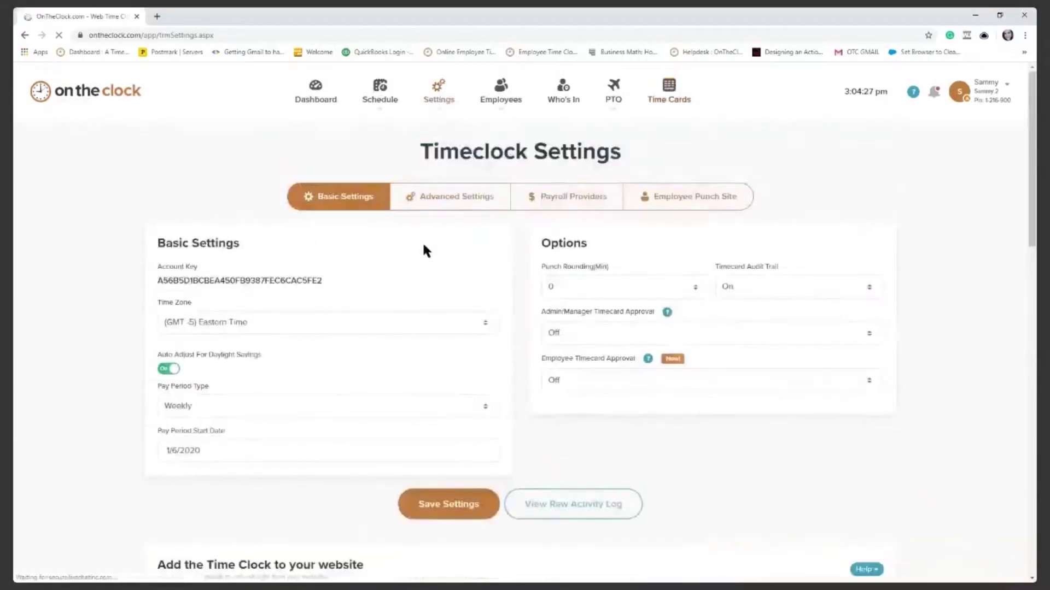
click(436, 200)
scroll(380, 306, down, 4)
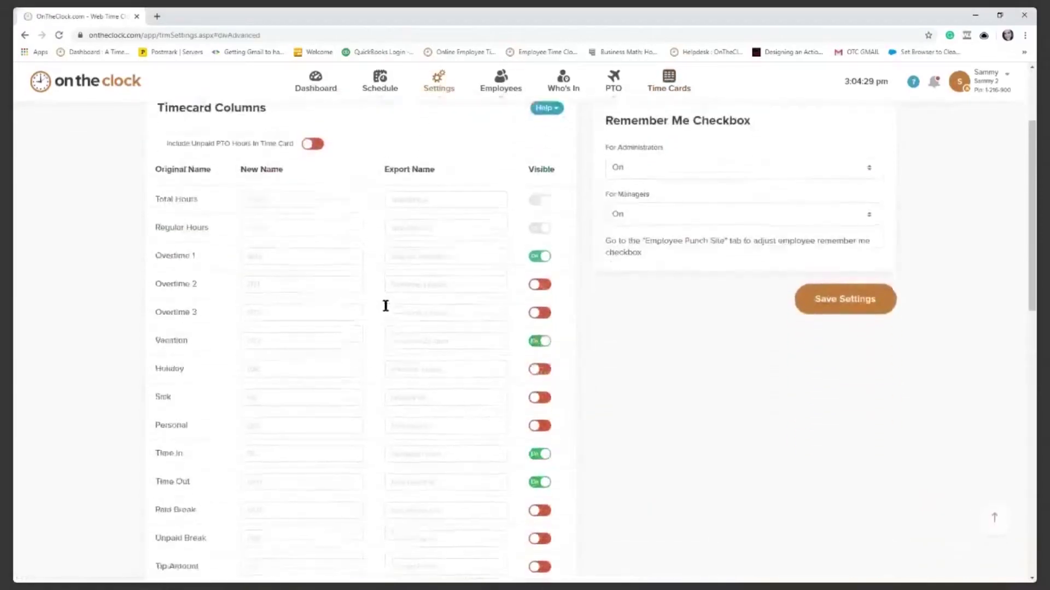
scroll(288, 192, up, 1)
scroll(271, 176, down, 6)
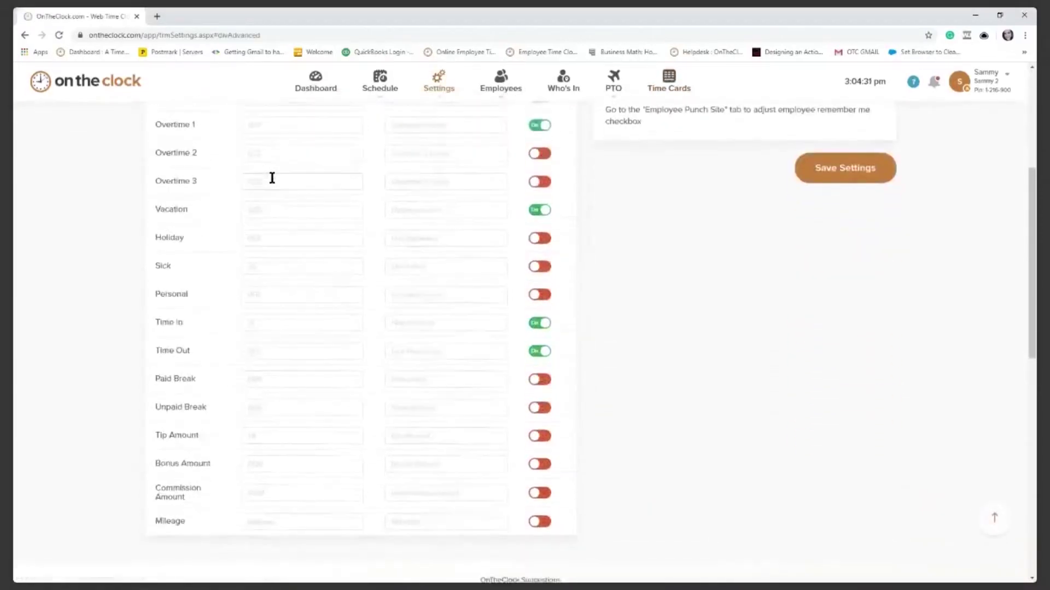
scroll(278, 246, up, 6)
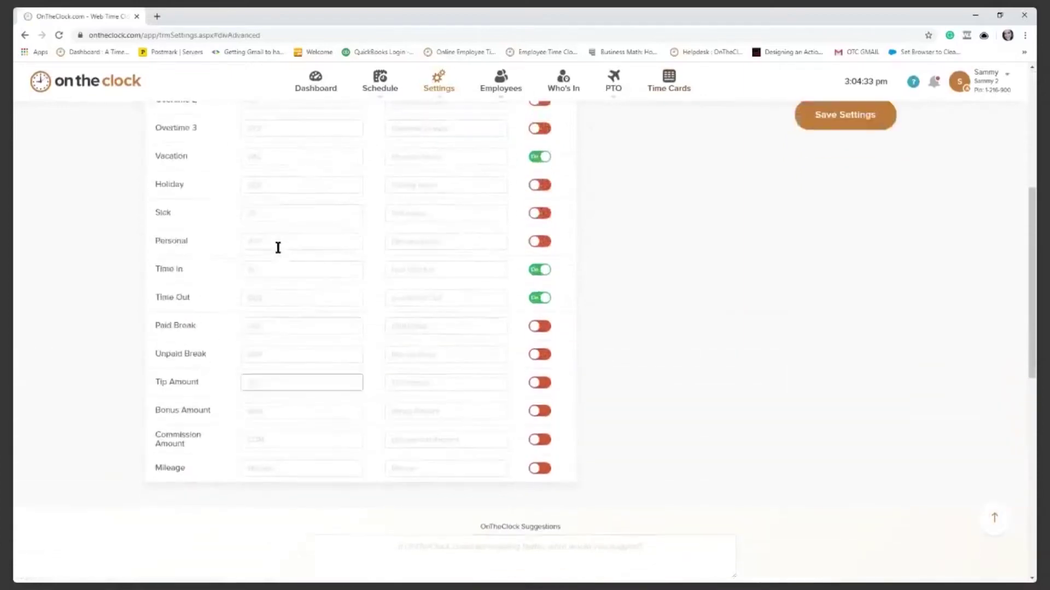
scroll(279, 248, up, 1)
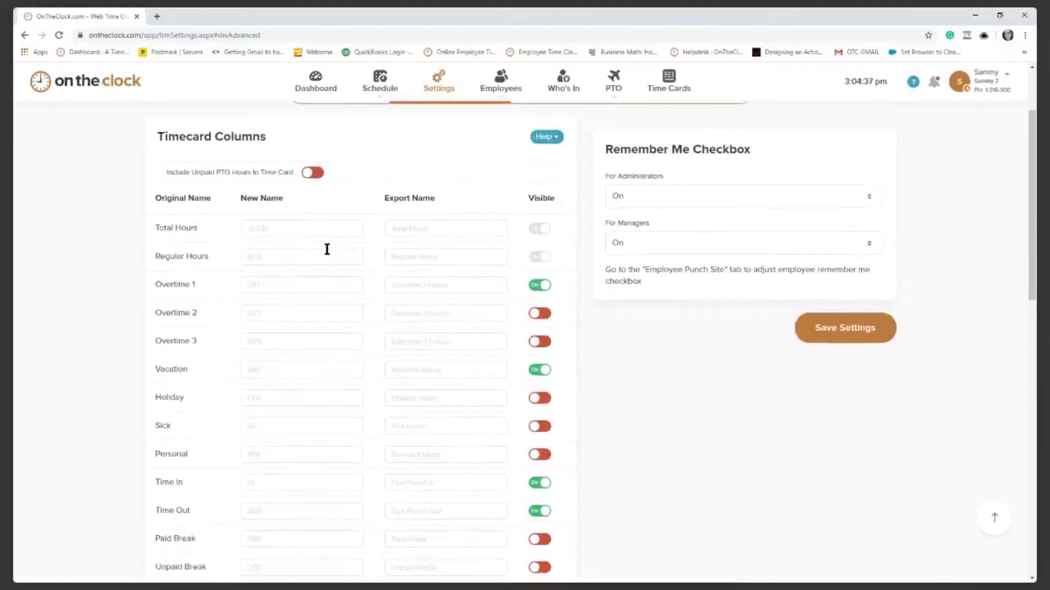
Return to the time cards for 01/20/2020 thru 01/26/2020 and review the listed hours
click(668, 89)
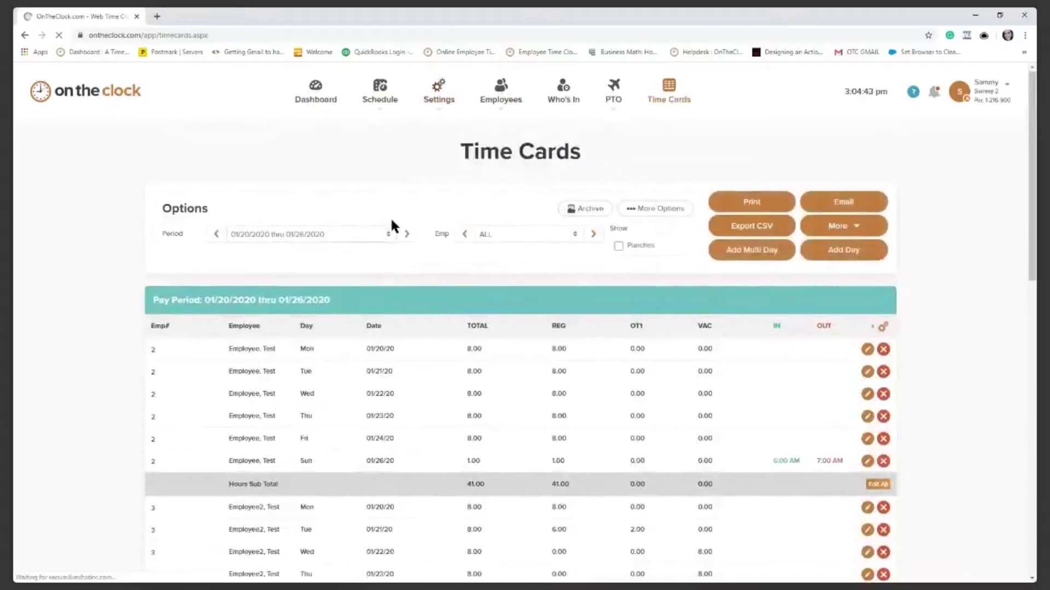
scroll(389, 216, down, 1)
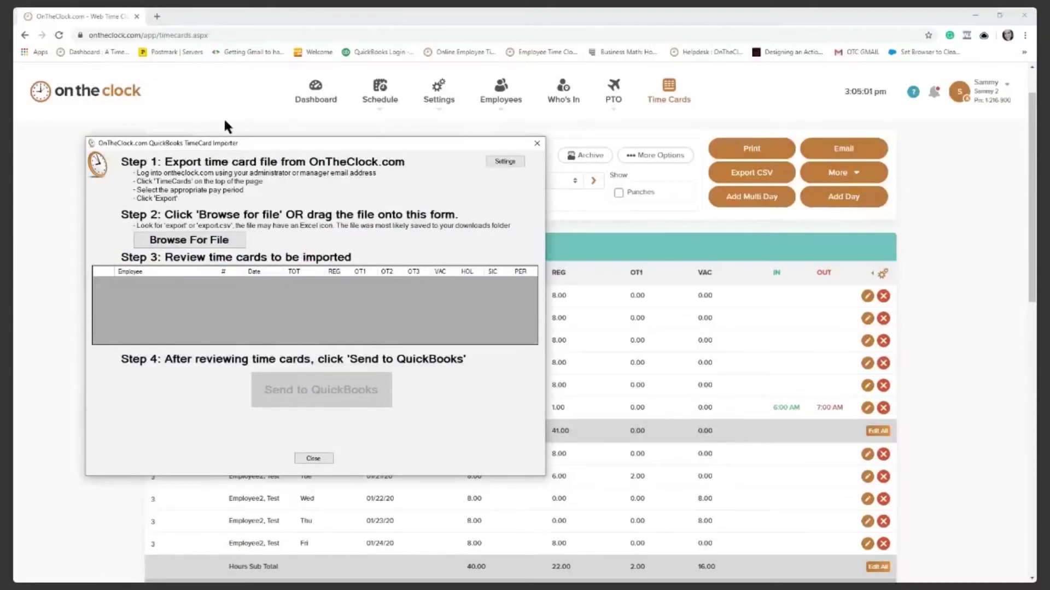
click(222, 103)
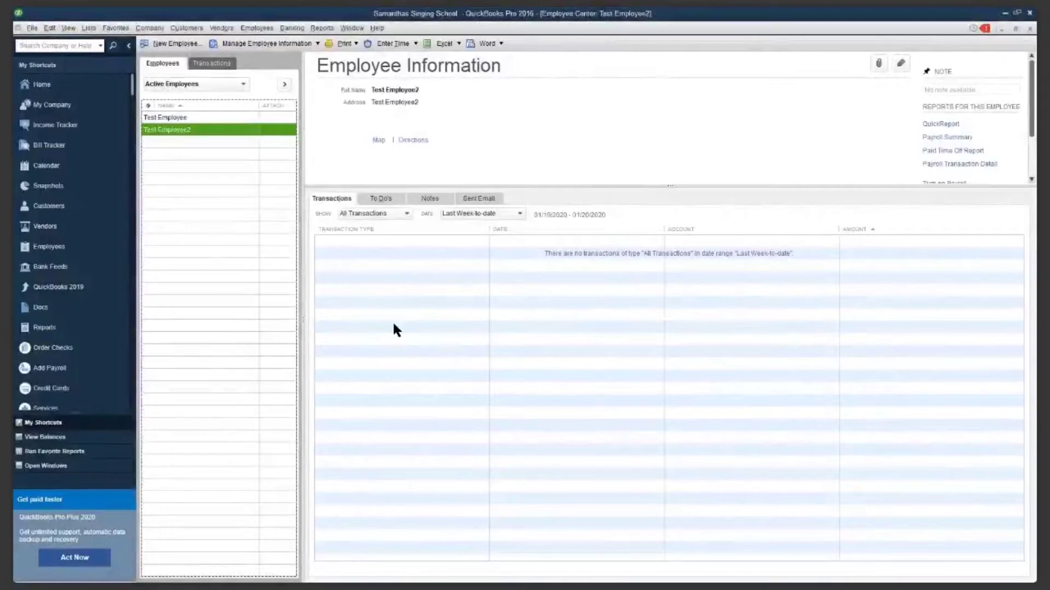
In the QuickBooks Employee Center, open Test Employee's record and show the payroll information
click(255, 28)
click(258, 42)
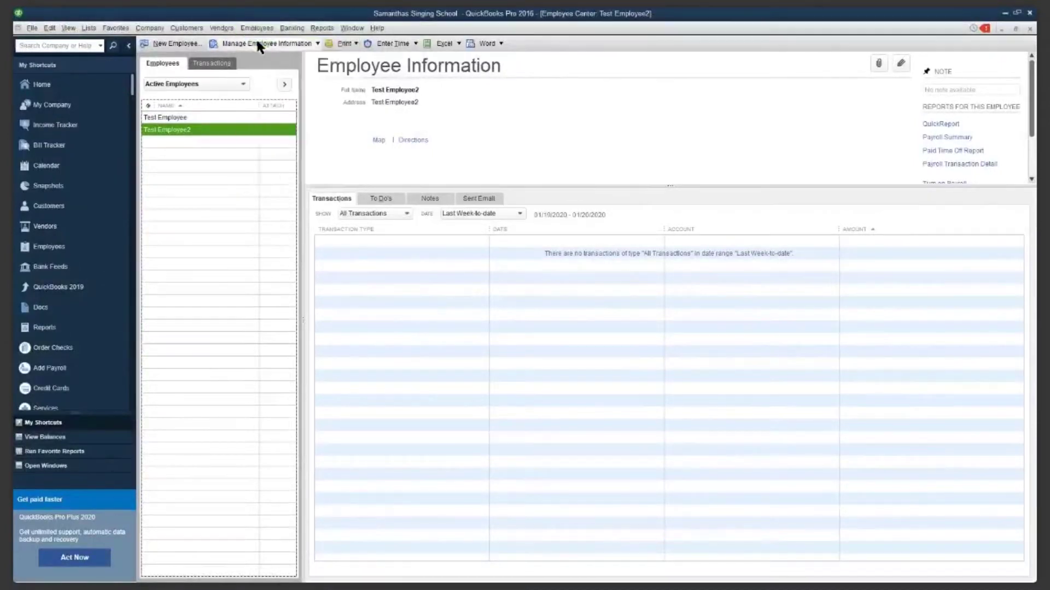
click(182, 117)
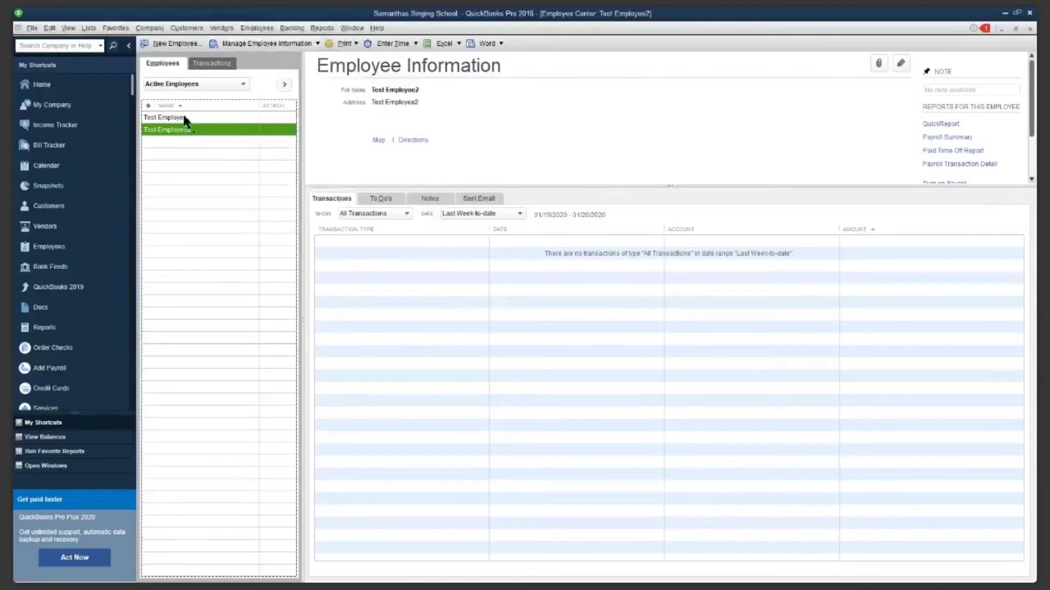
double_click(183, 117)
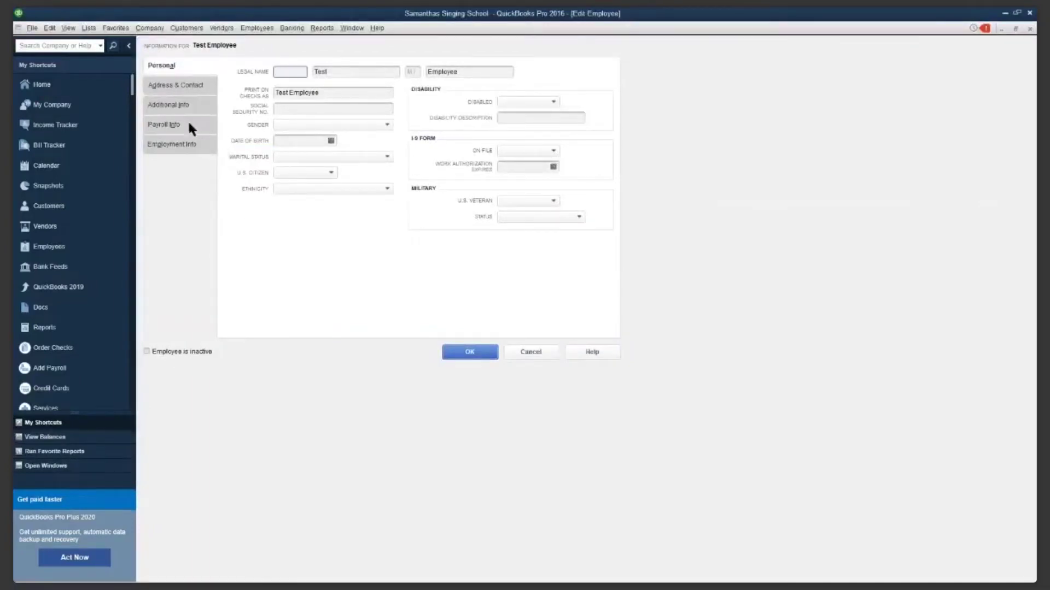
click(168, 126)
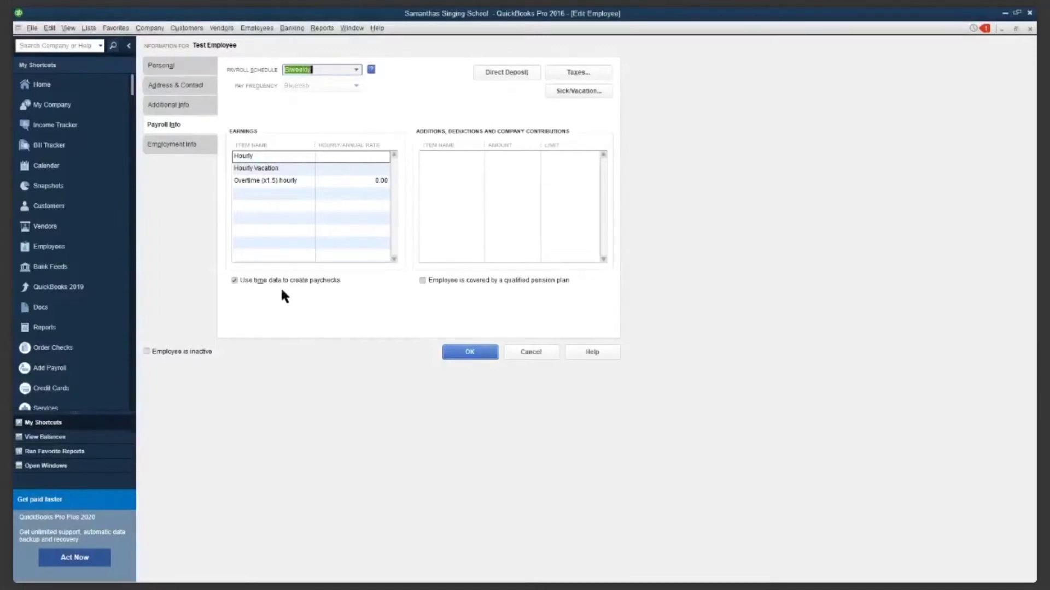
Try adding Sick Hourly as an extra earnings item in Test Employee's payroll information
click(284, 158)
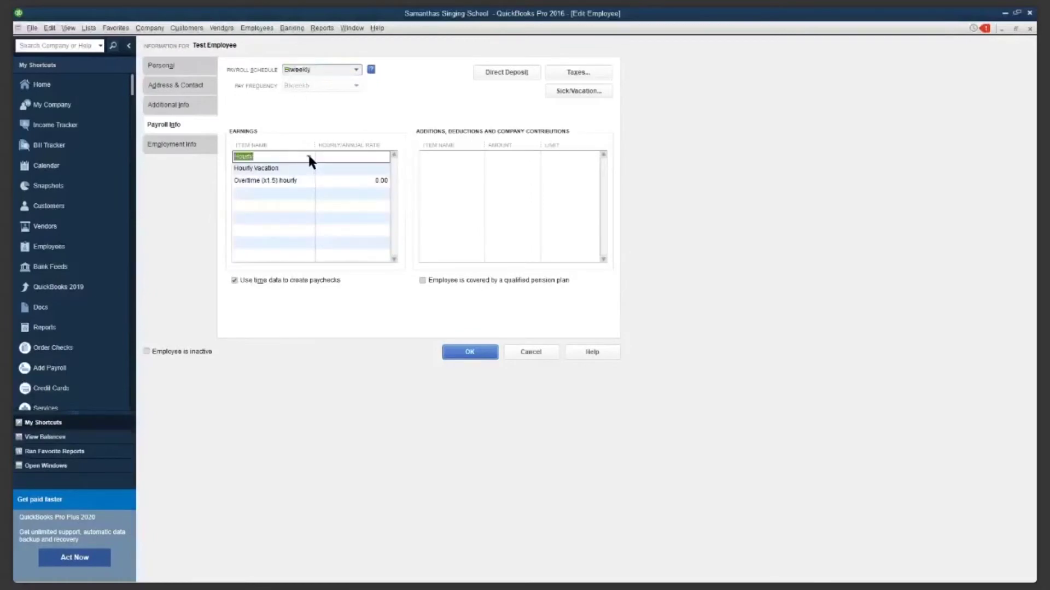
click(265, 196)
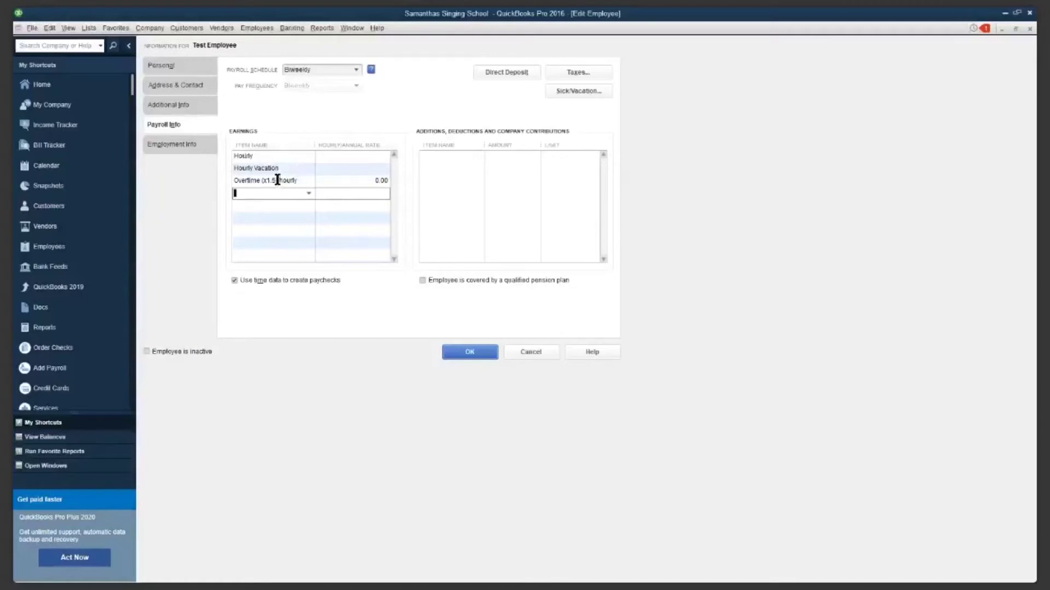
click(282, 157)
click(270, 167)
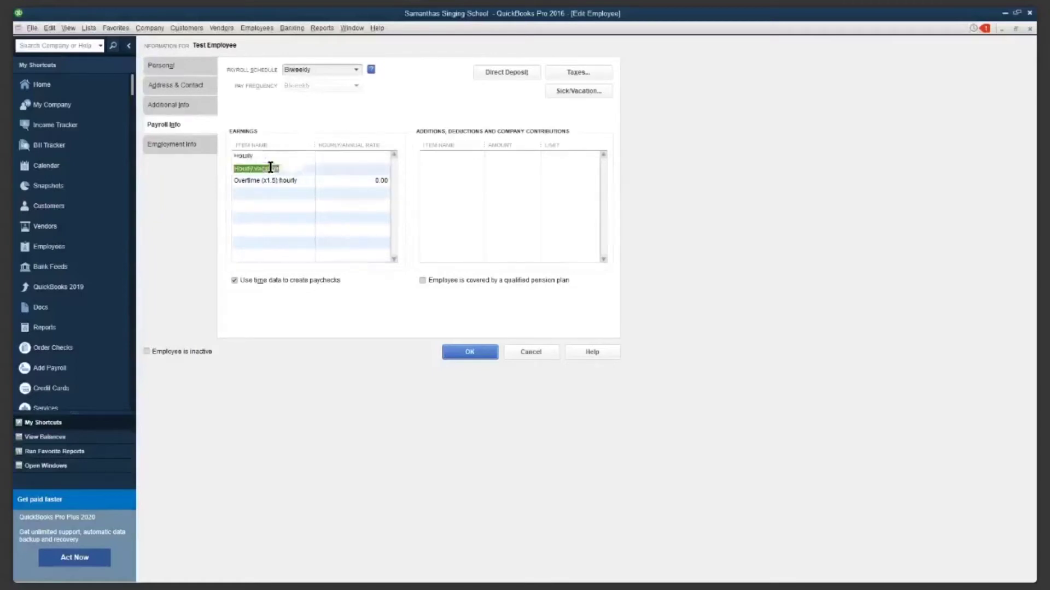
click(306, 192)
click(308, 193)
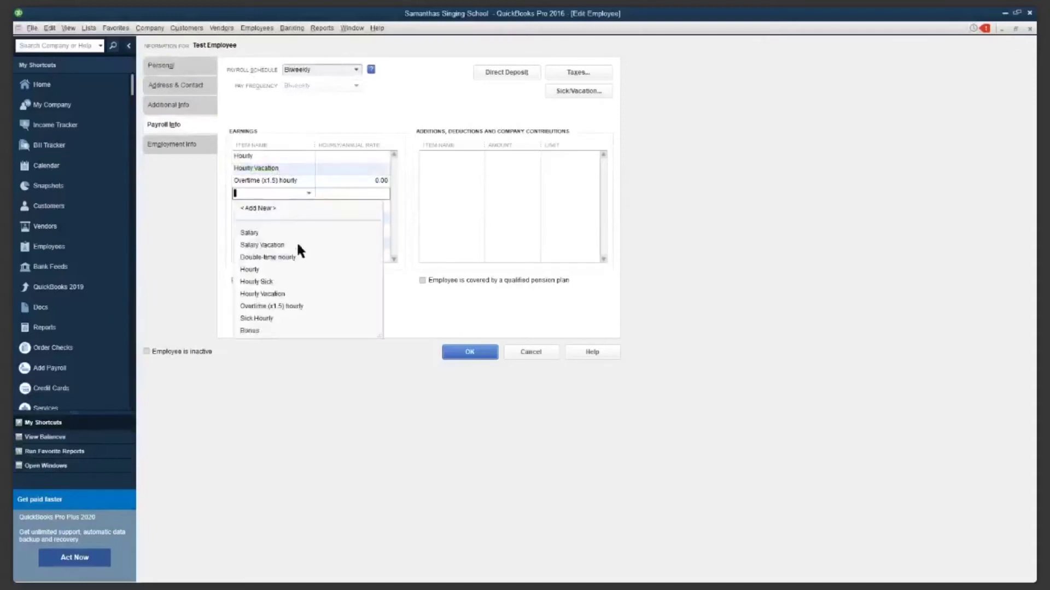
click(260, 318)
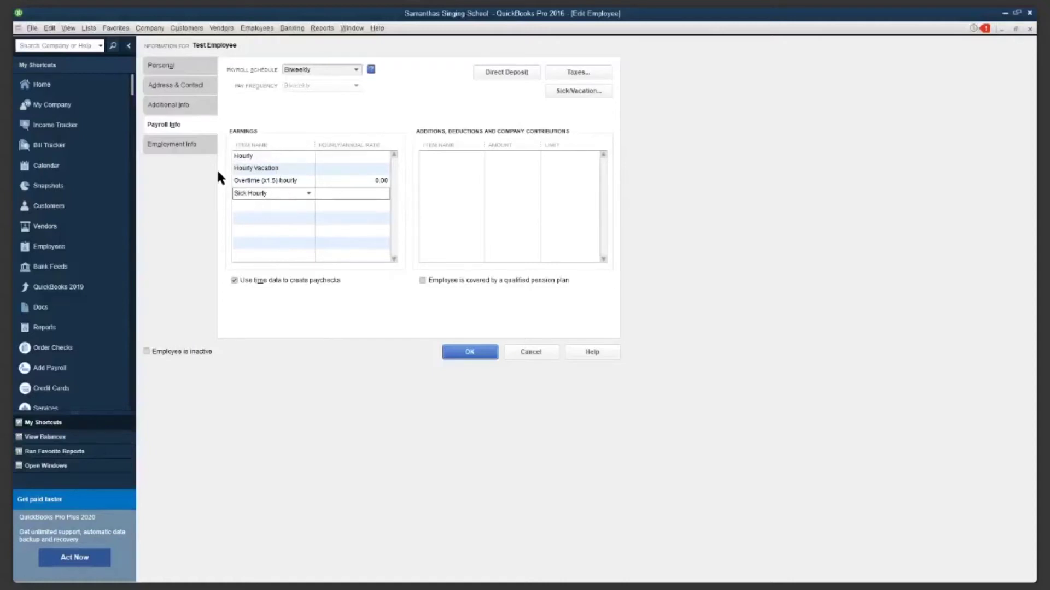
Open Test Employee2's payroll information from the Employee Center, discarding the unsaved changes to Test Employee
click(257, 28)
click(254, 44)
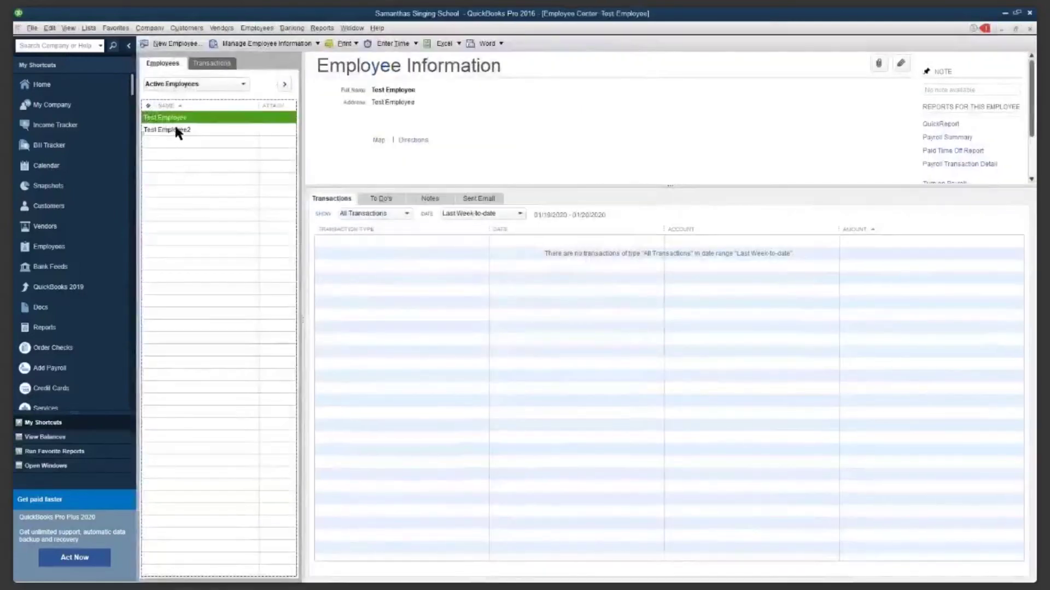
double_click(175, 129)
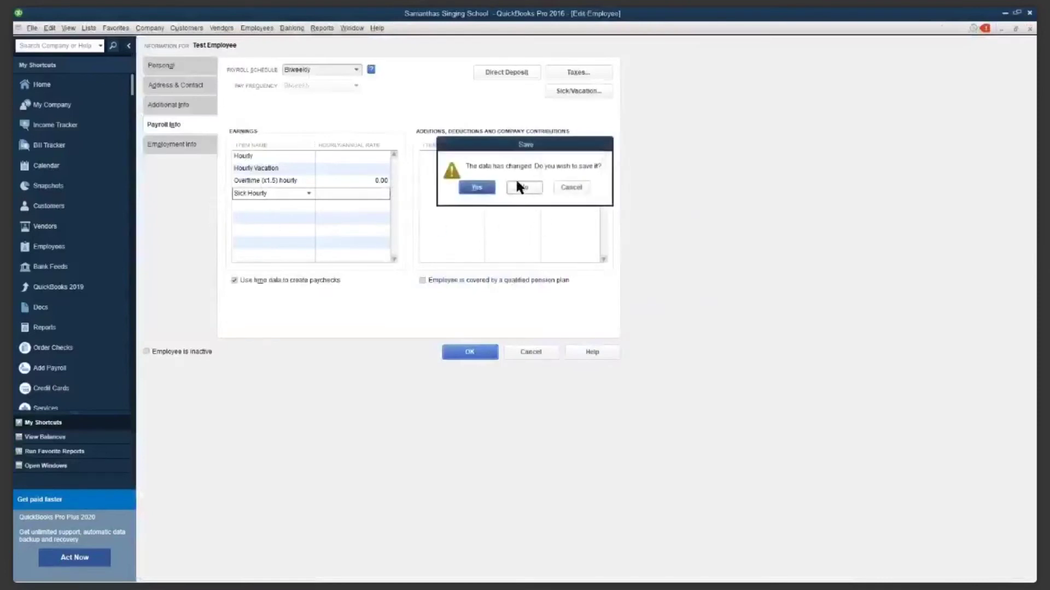
click(522, 186)
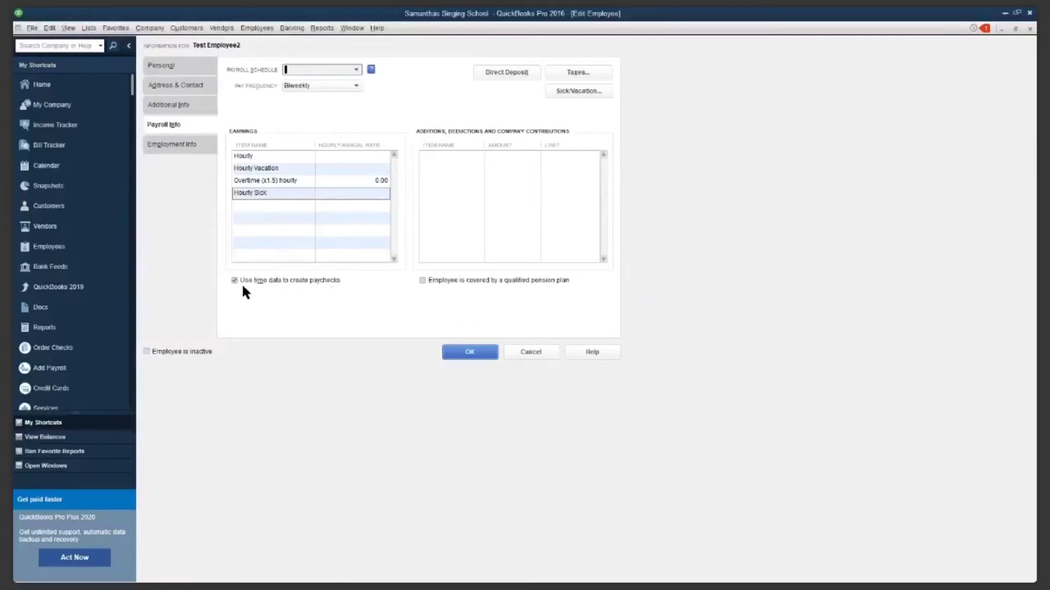
Return to the Employee Center and check the available time entry options
click(250, 30)
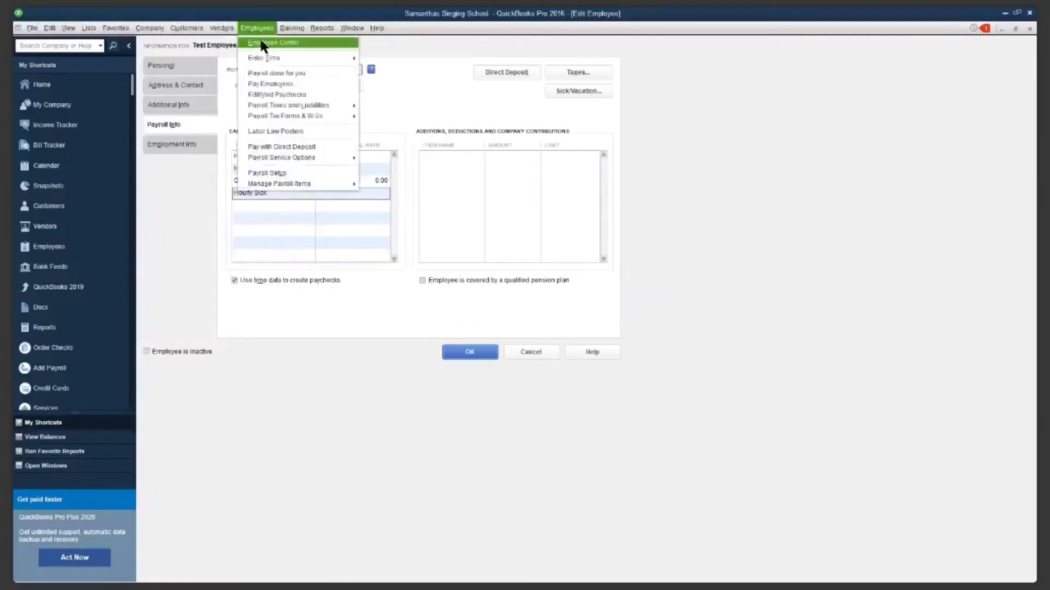
click(261, 40)
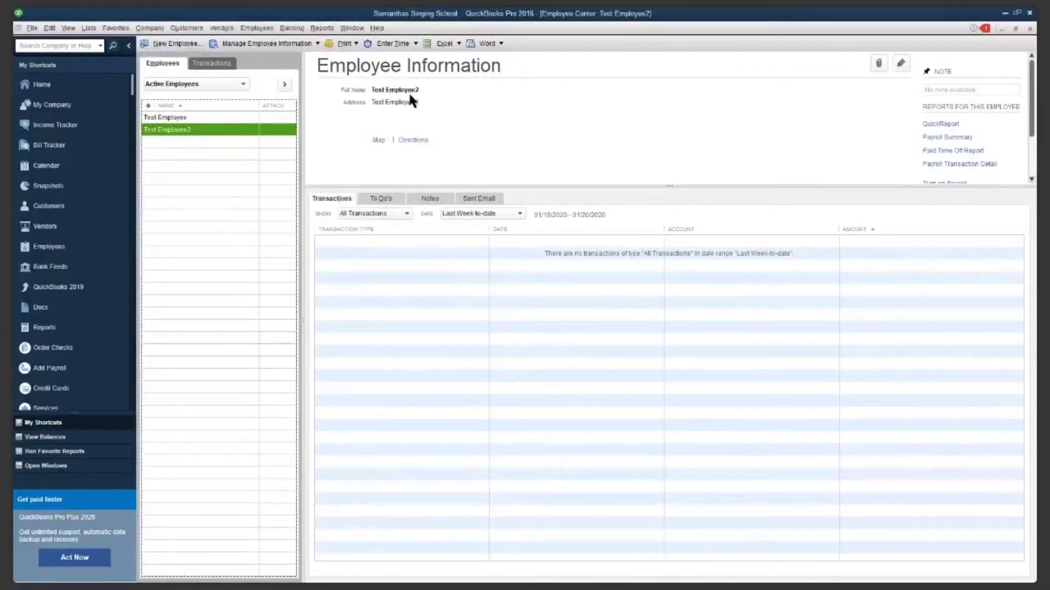
click(406, 43)
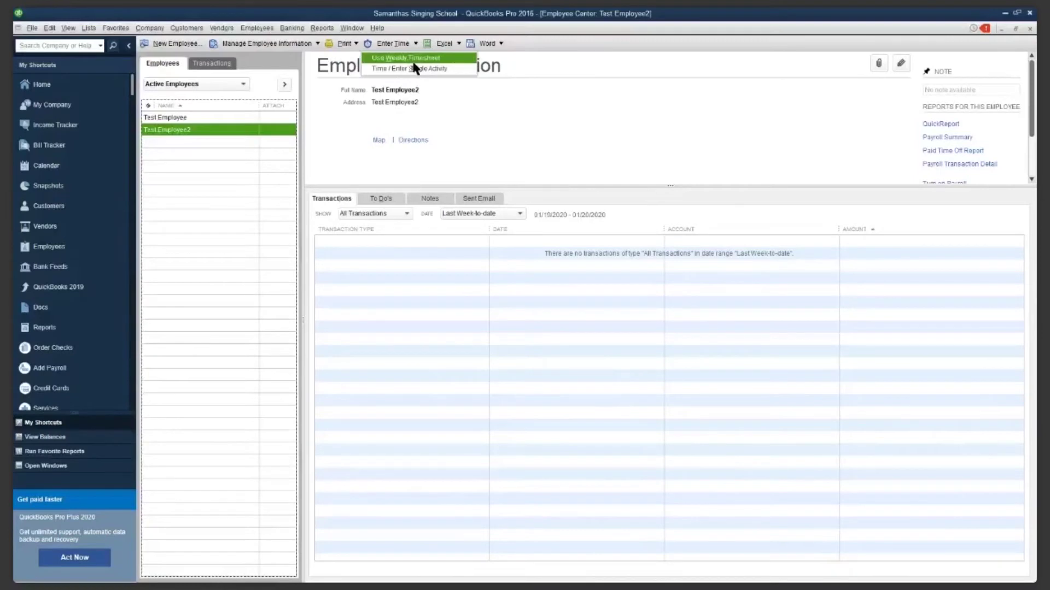
click(465, 127)
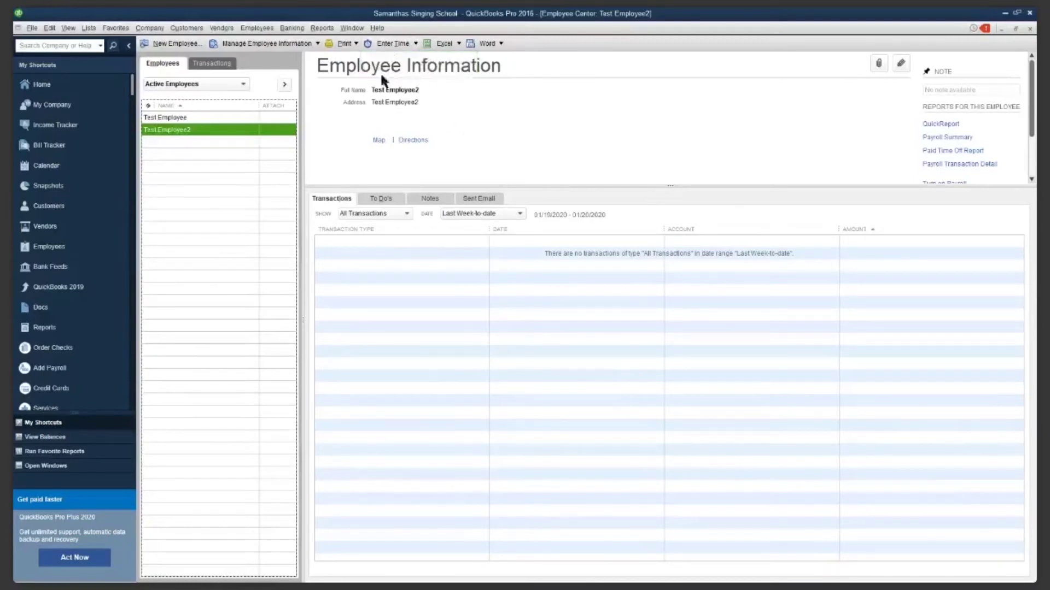
Set time tracking to Yes in the company preferences for Time & Expenses and accept the preferences
click(50, 29)
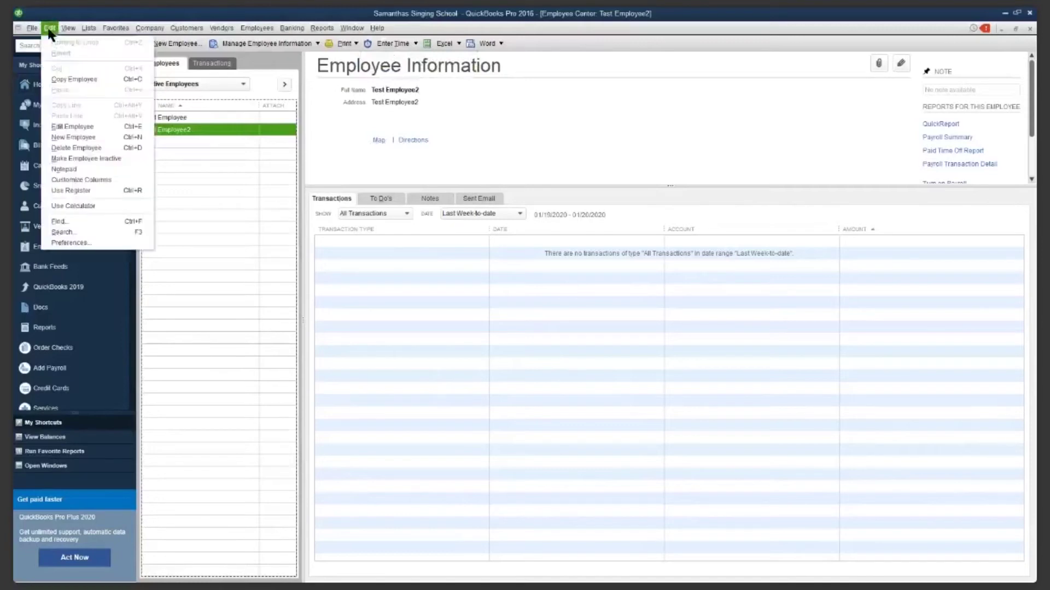
click(82, 239)
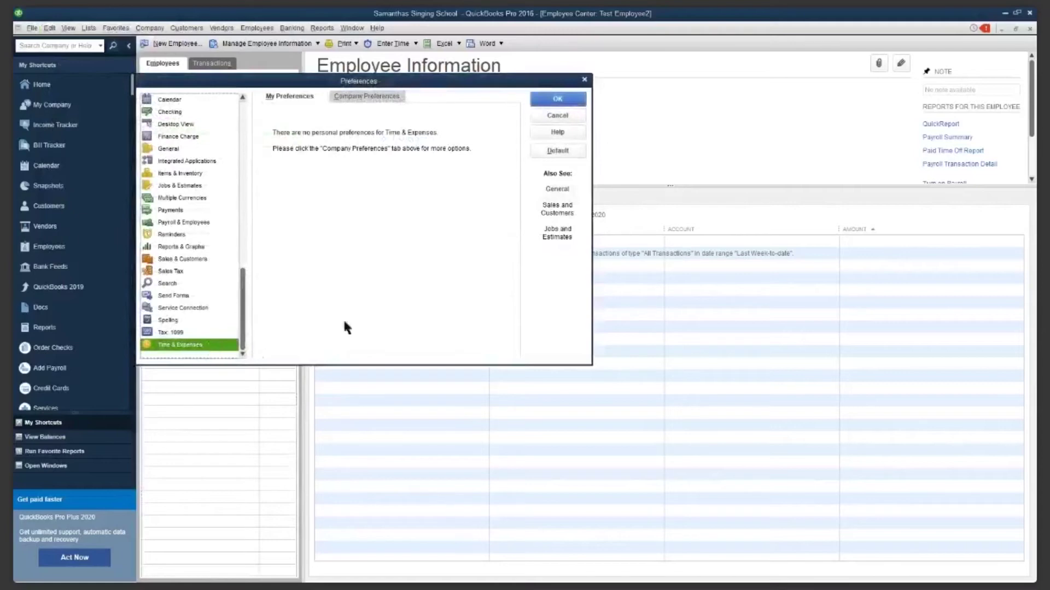
click(369, 97)
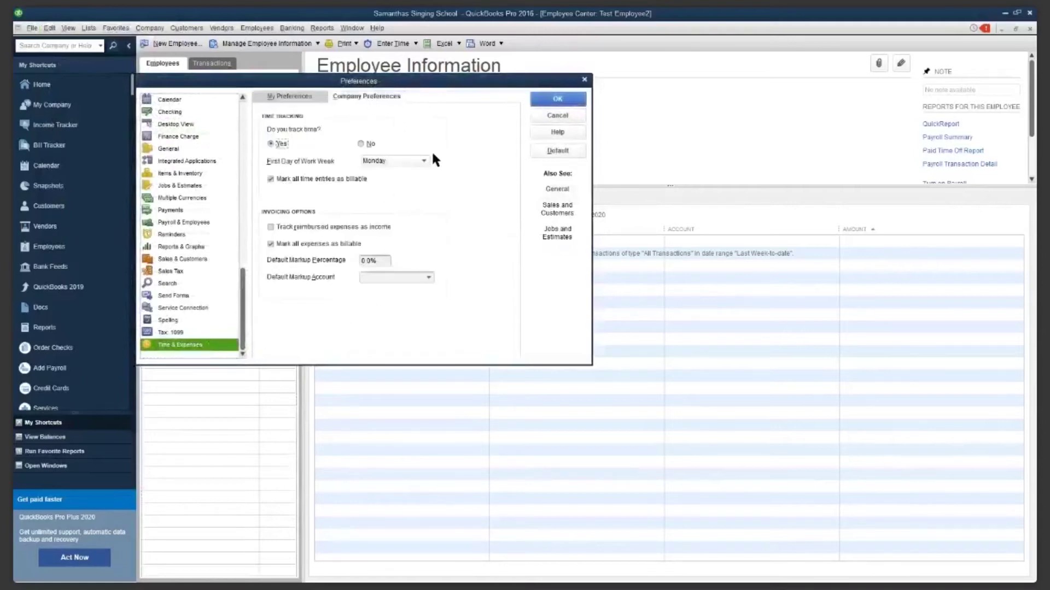
click(283, 142)
click(562, 101)
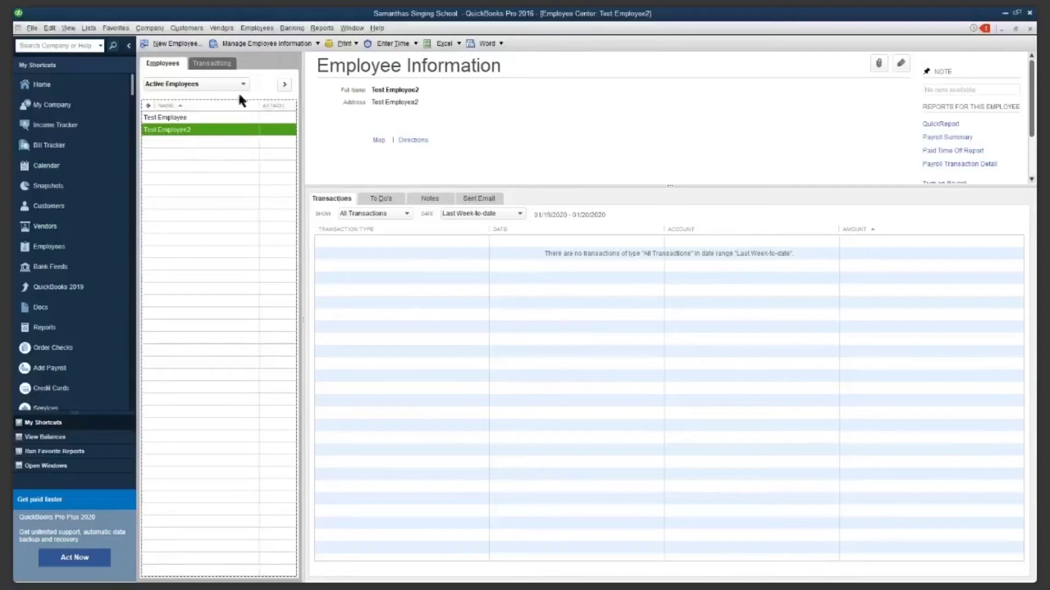
Check the use of time data to create paychecks in Test Employee's payroll information and accept the record
click(255, 28)
click(171, 117)
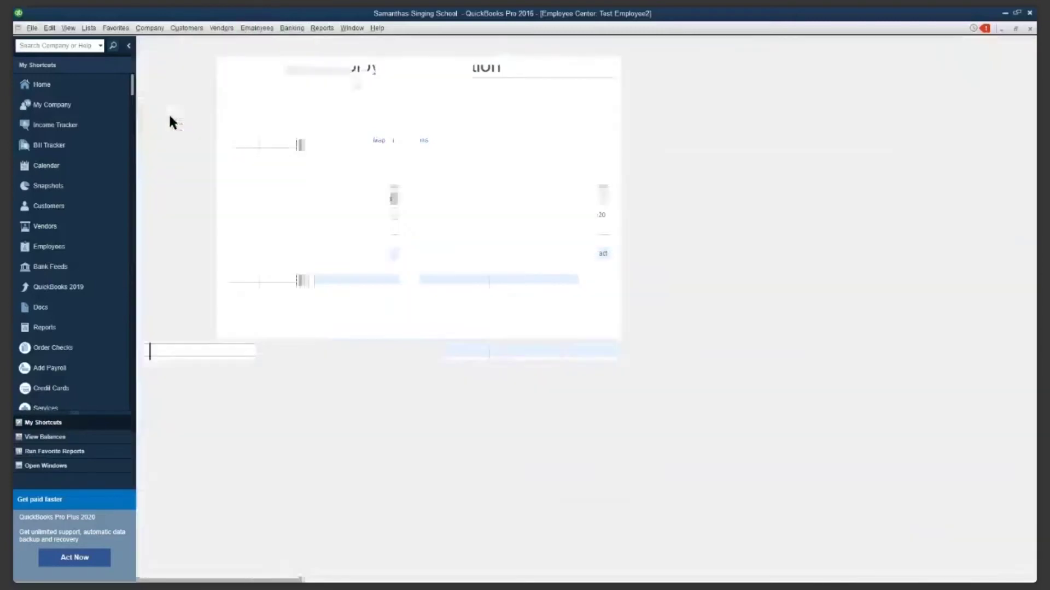
double_click(215, 121)
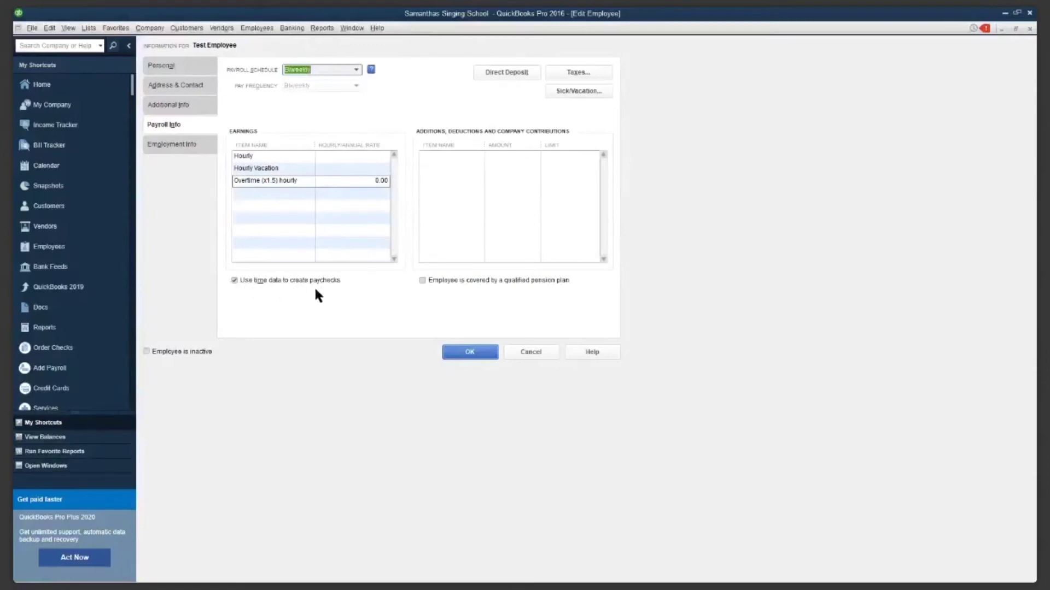
click(461, 353)
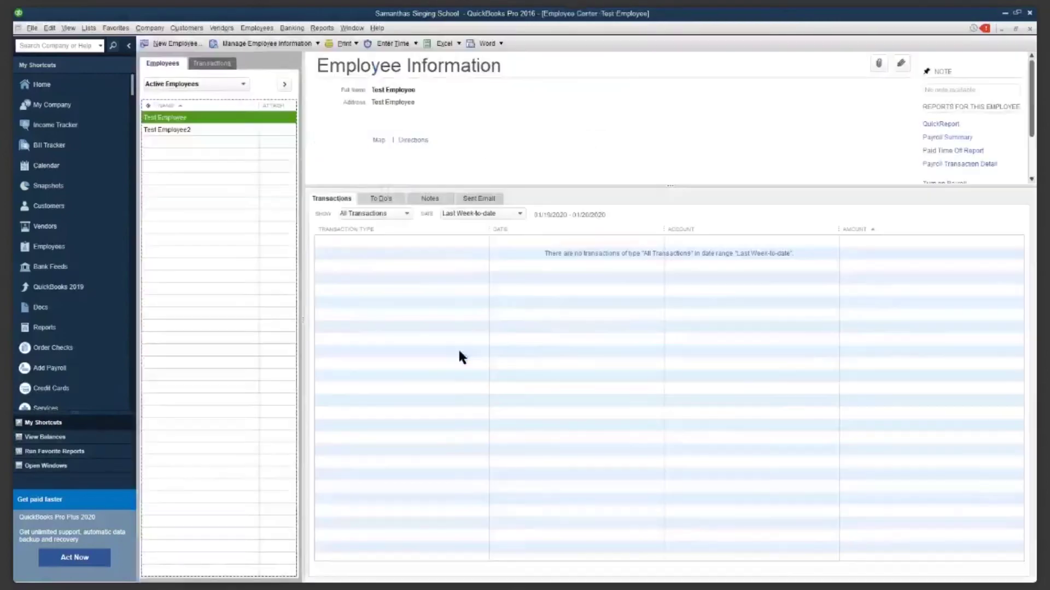
Switch to OnTheClock, review the time cards for 01/20/2020 thru 01/26/2020 and export them as a CSV file
click(1005, 13)
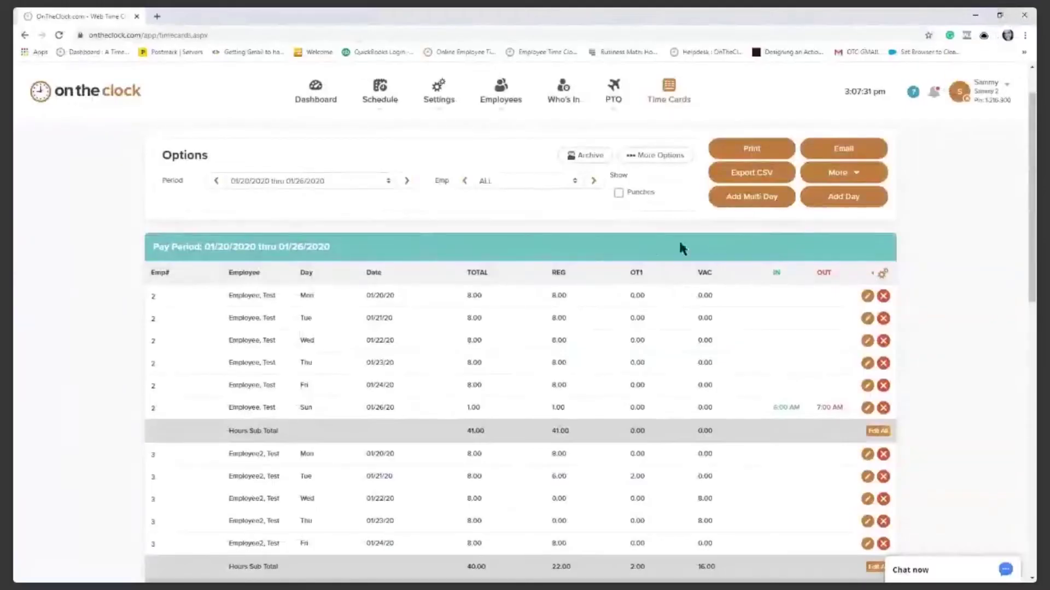
scroll(651, 303, down, 1)
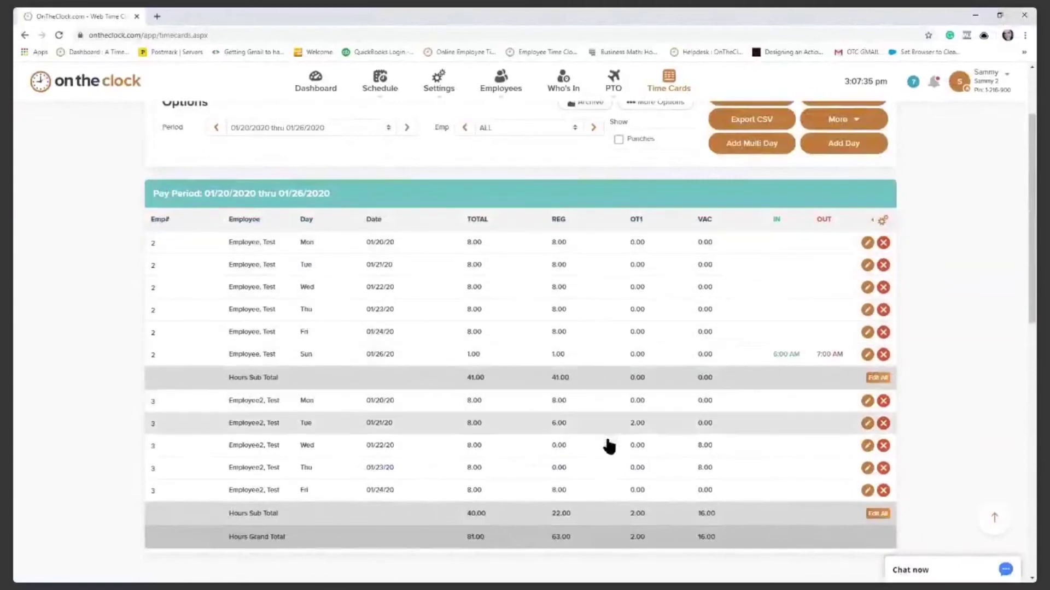
scroll(744, 326, up, 2)
scroll(743, 327, up, 1)
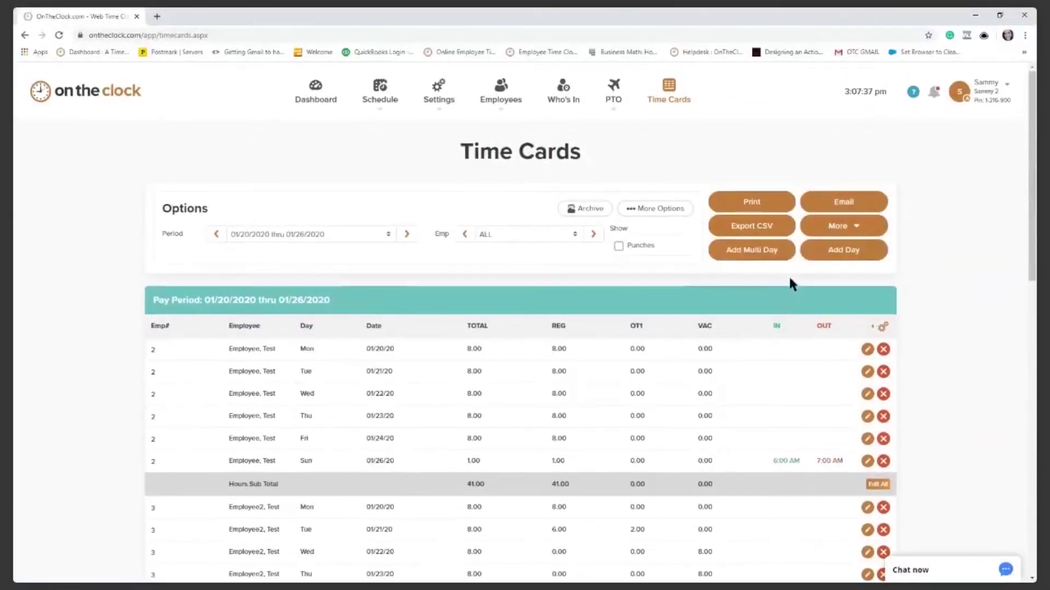
click(759, 233)
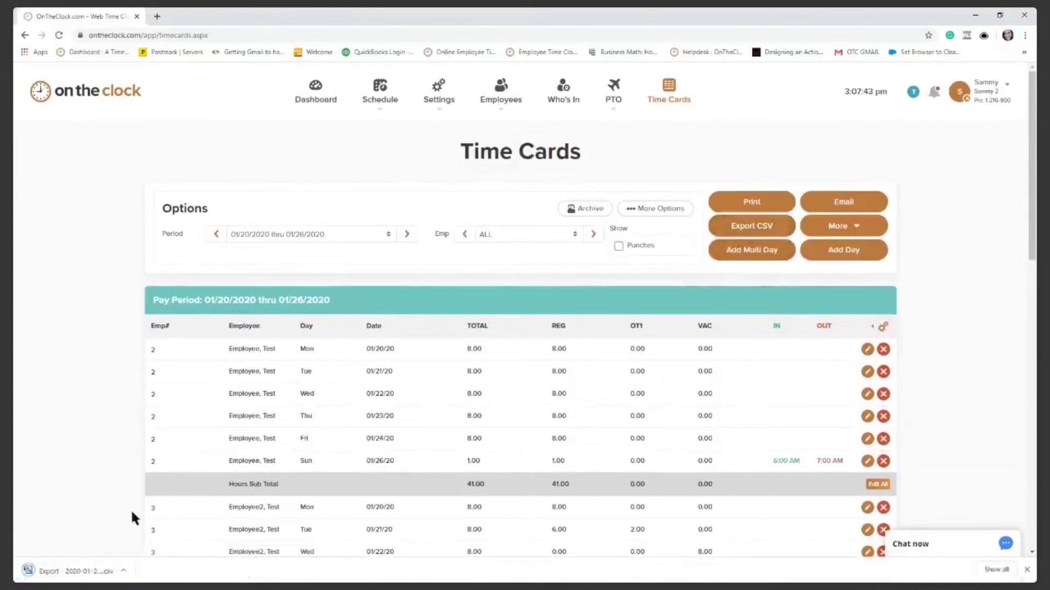
click(65, 576)
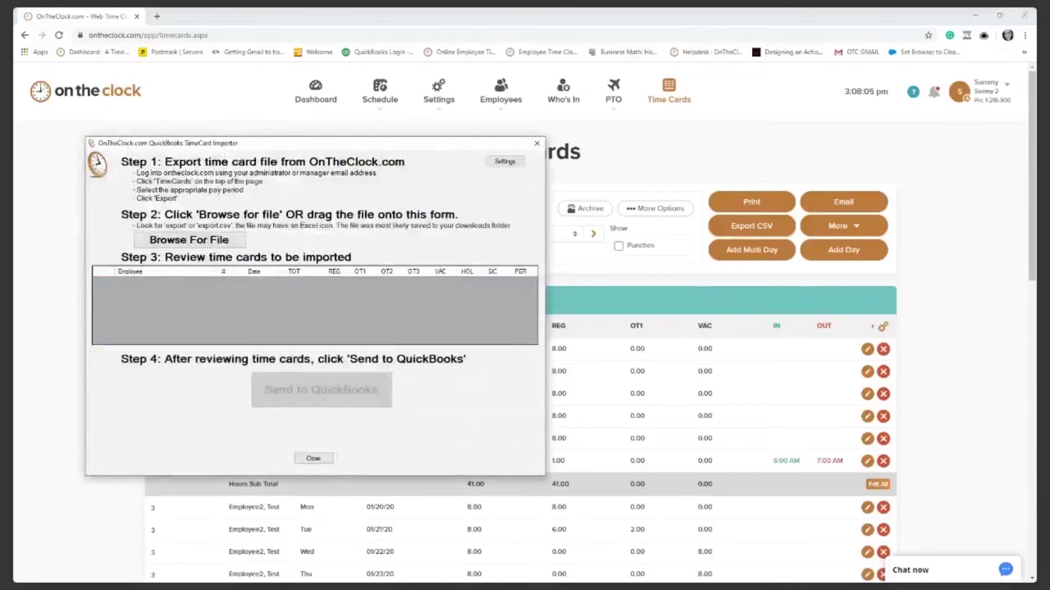
Load Export - 2020-01-27T150742.536.csv from the Downloads folder into the QuickBooks TimeCard Importer
drag(296, 143, 364, 95)
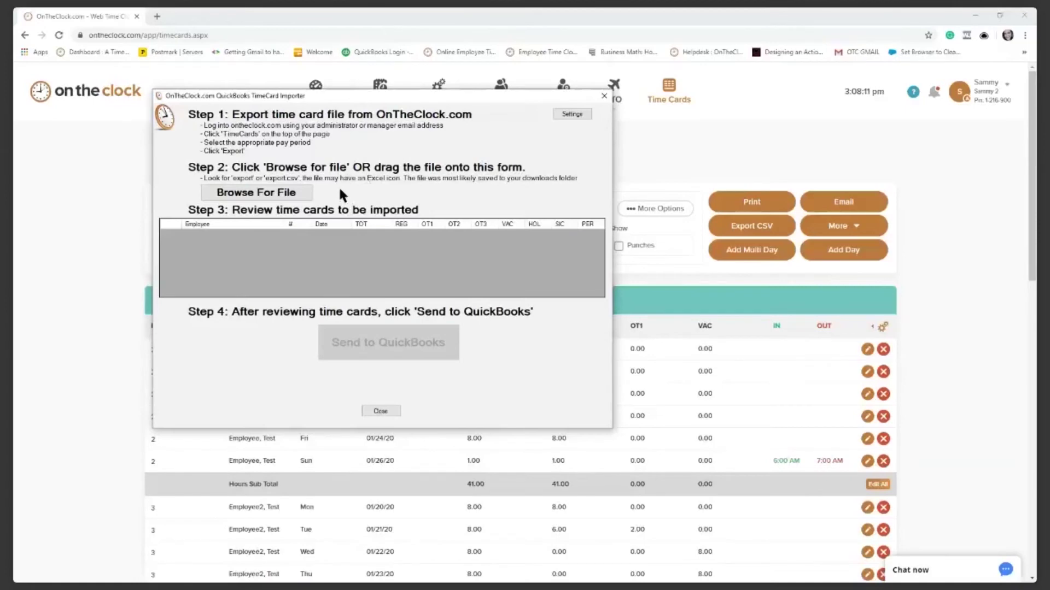
click(247, 195)
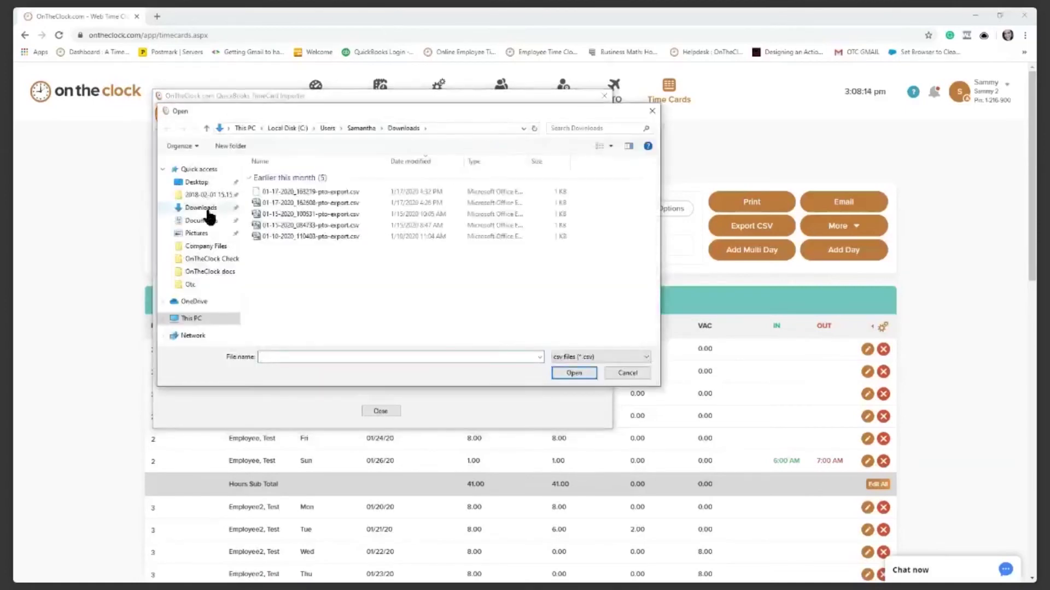
click(208, 211)
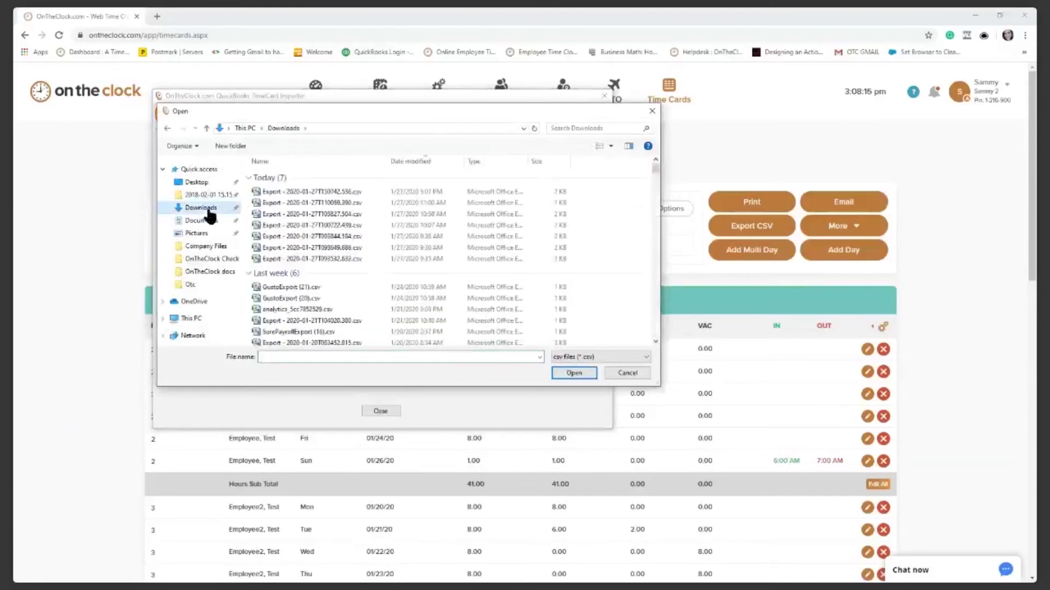
click(336, 191)
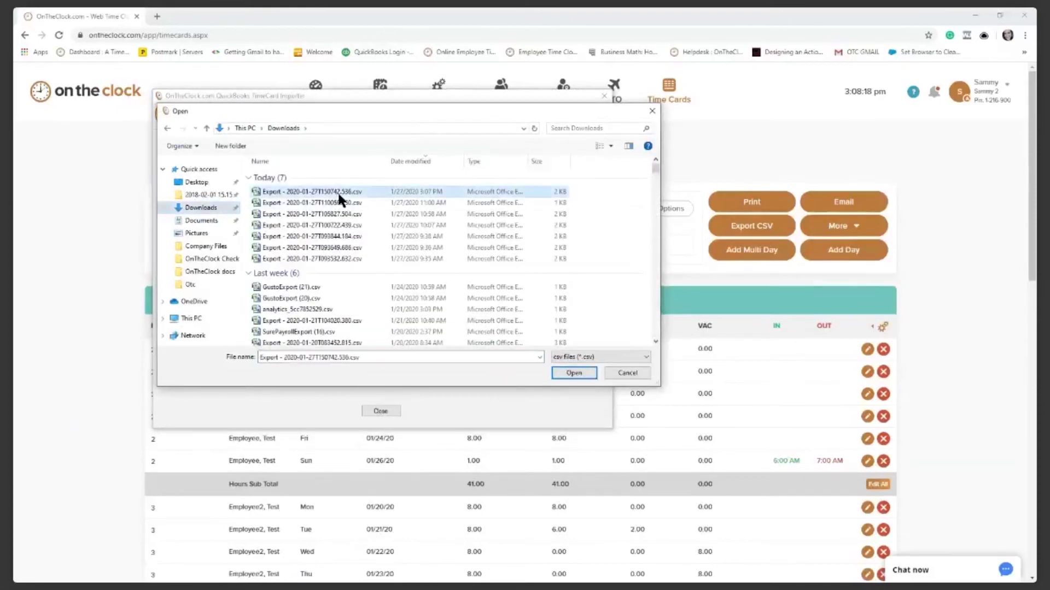
click(567, 372)
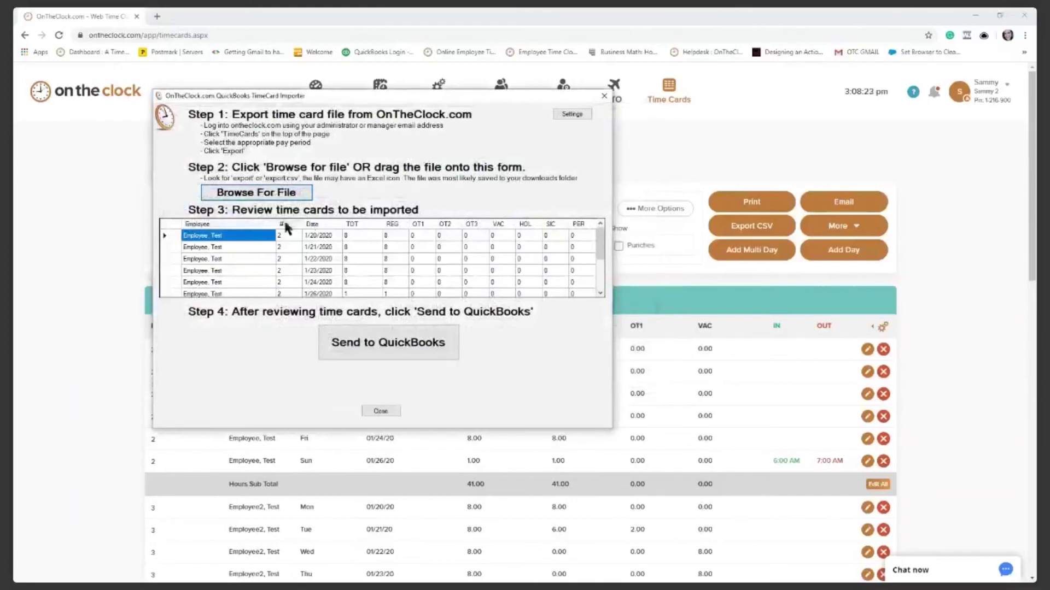
Review the loaded time cards for both test employees, send them to QuickBooks and close the importer
scroll(239, 246, down, 1)
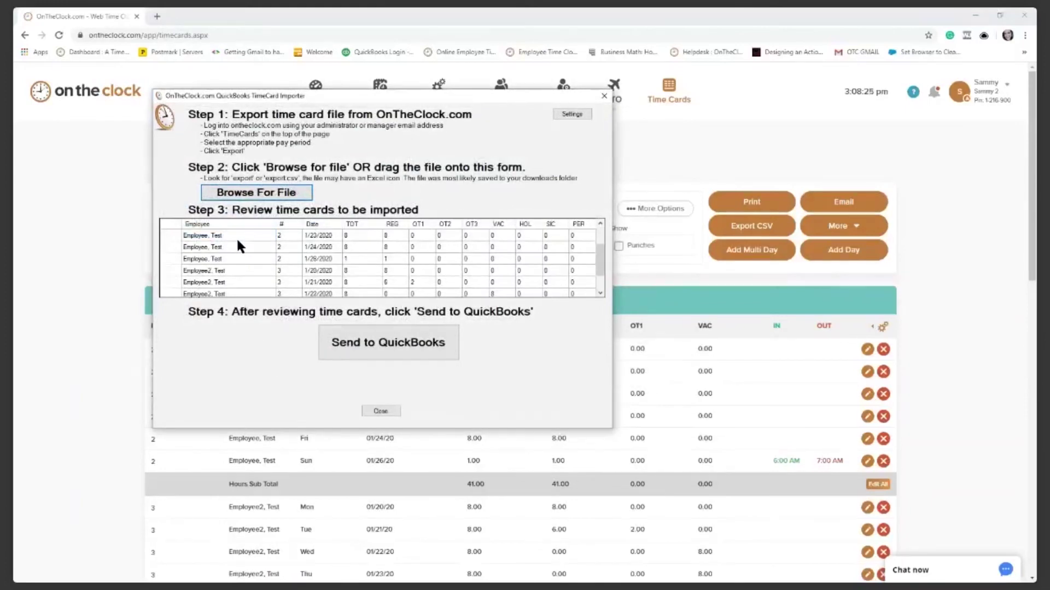
scroll(239, 246, down, 1)
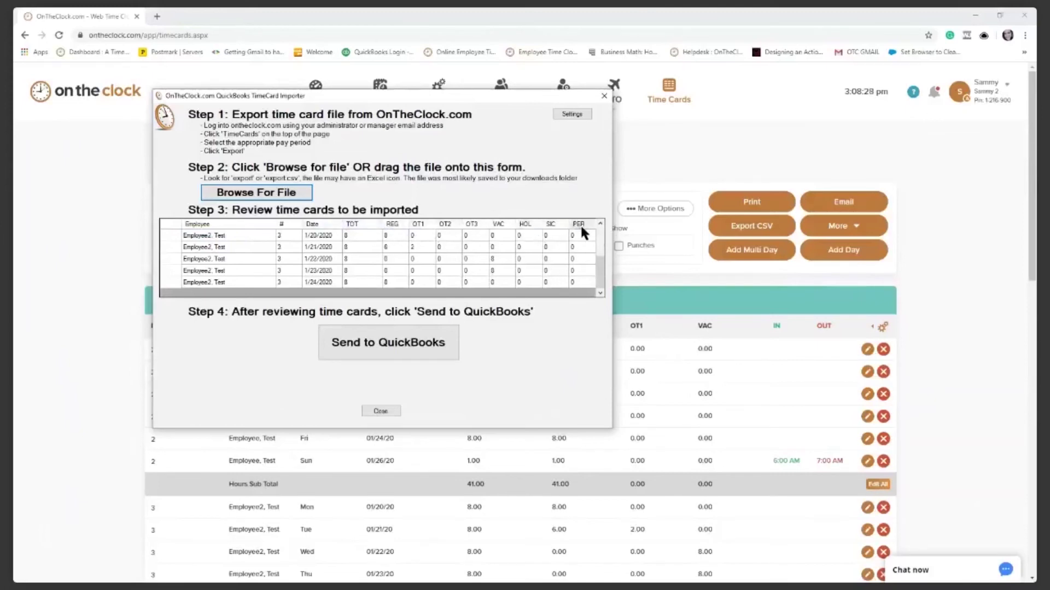
click(387, 343)
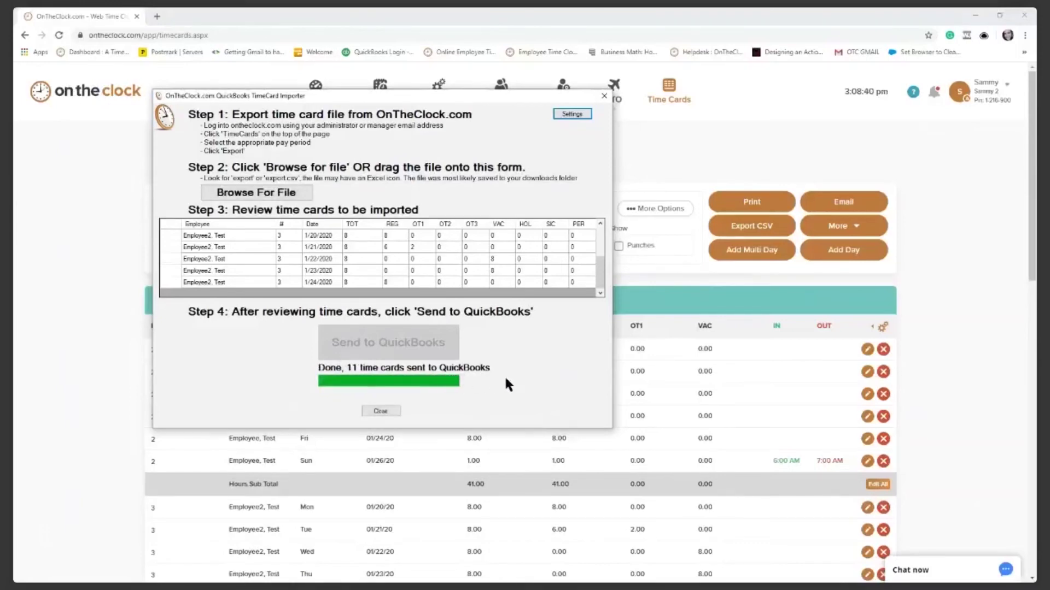
click(381, 412)
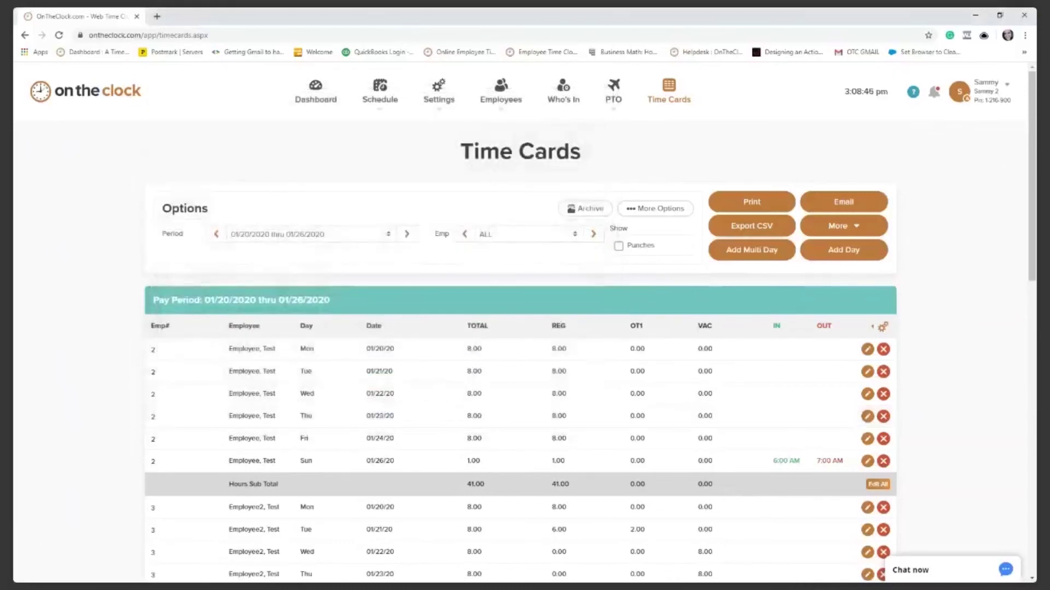
Switch to QuickBooks and check Test Employee's weekly timesheet for Jan 20 to Jan 26, 2020, recording Test Employee2's timesheet on leaving it
key(alt+Tab)
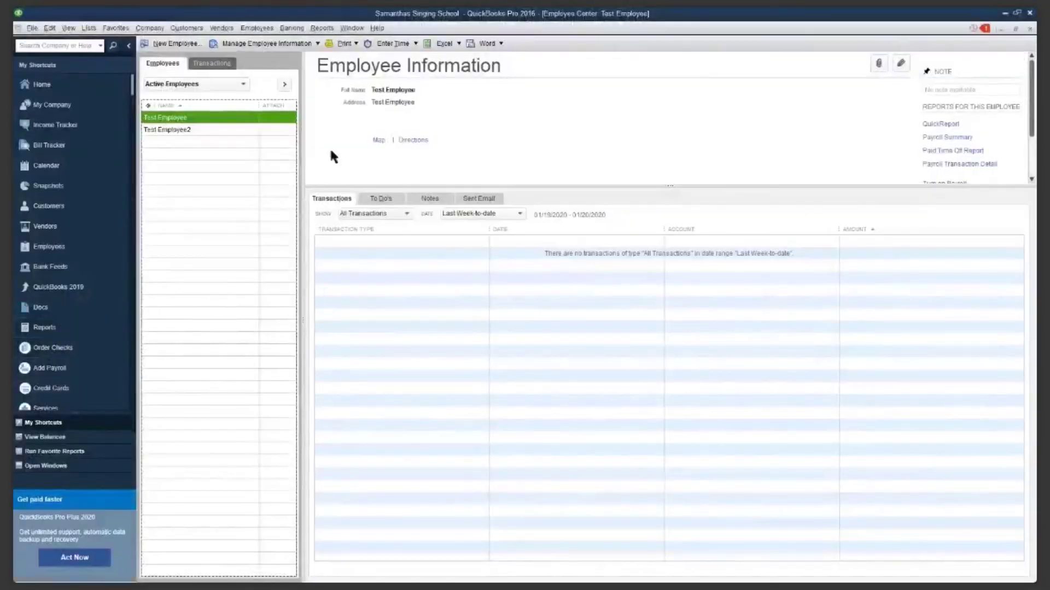
click(414, 44)
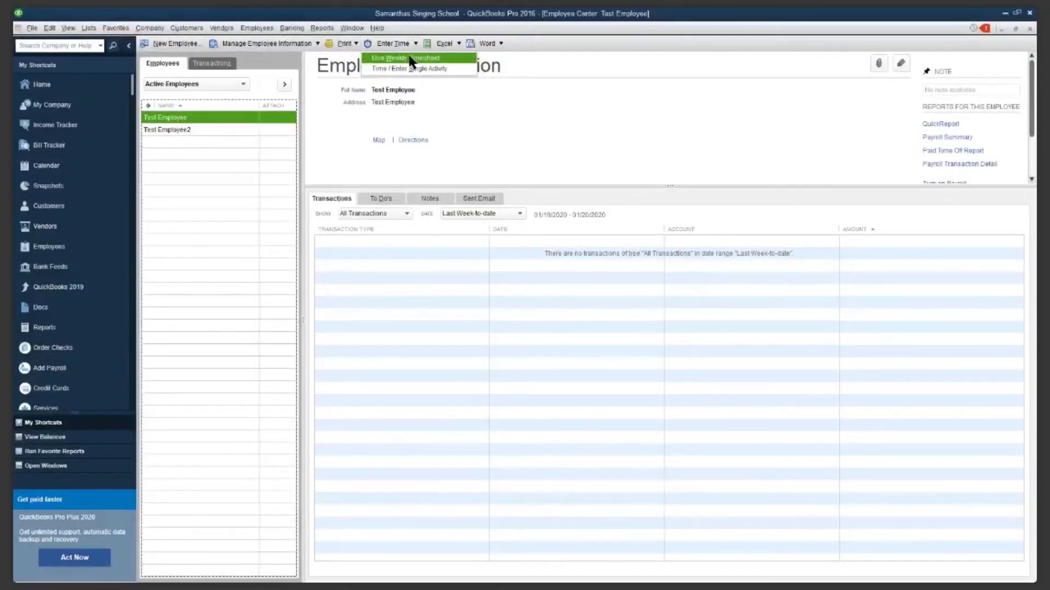
click(410, 59)
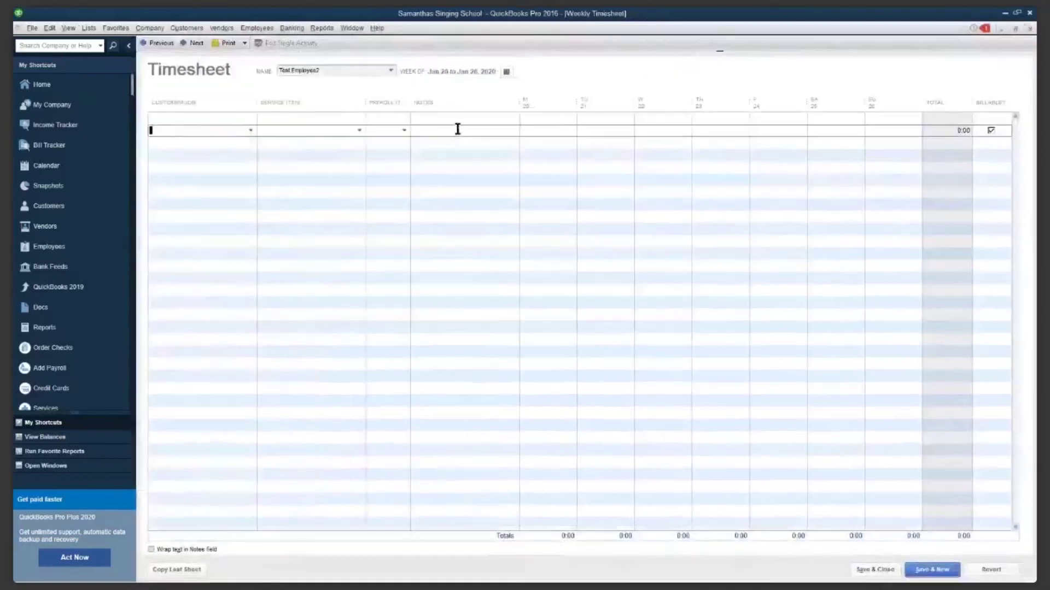
click(389, 70)
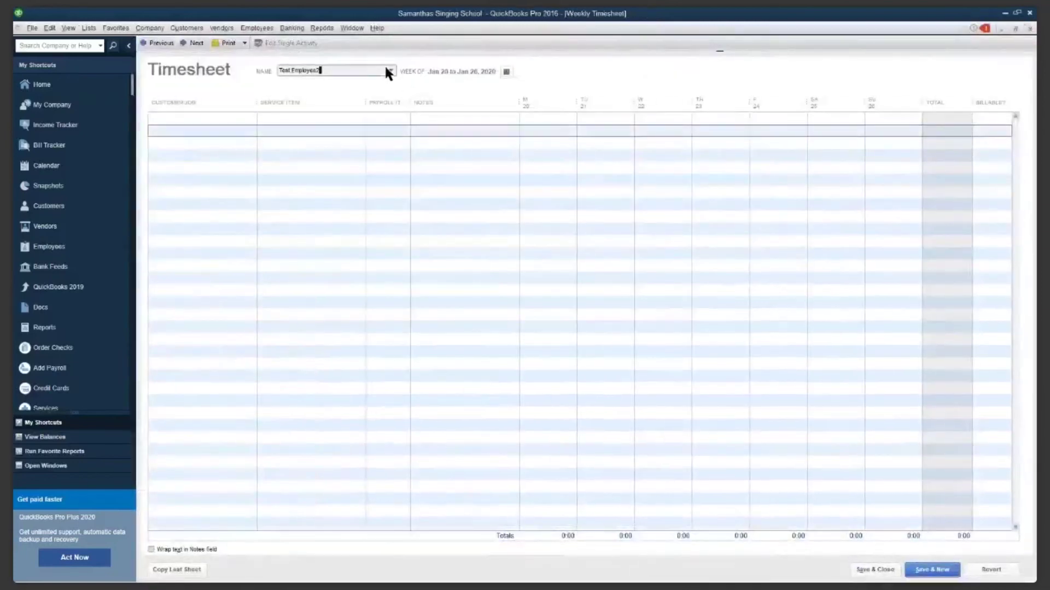
click(345, 170)
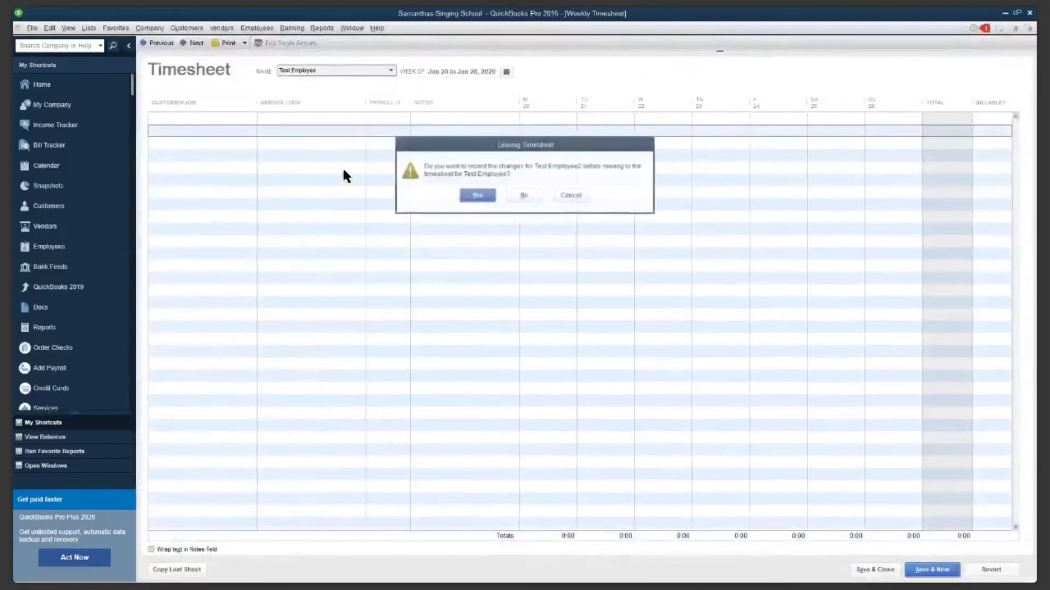
click(476, 195)
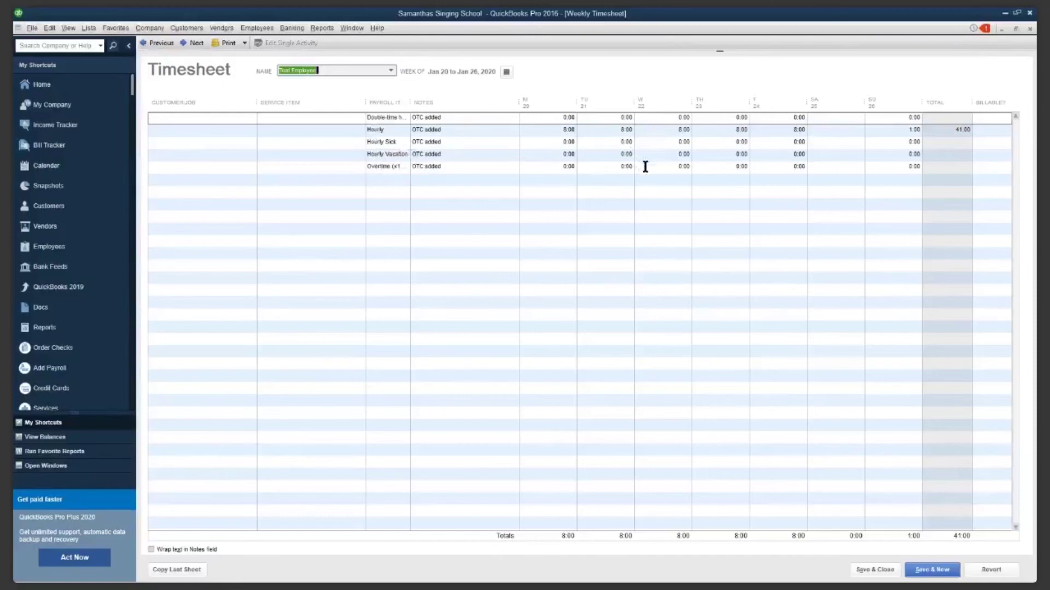
click(971, 131)
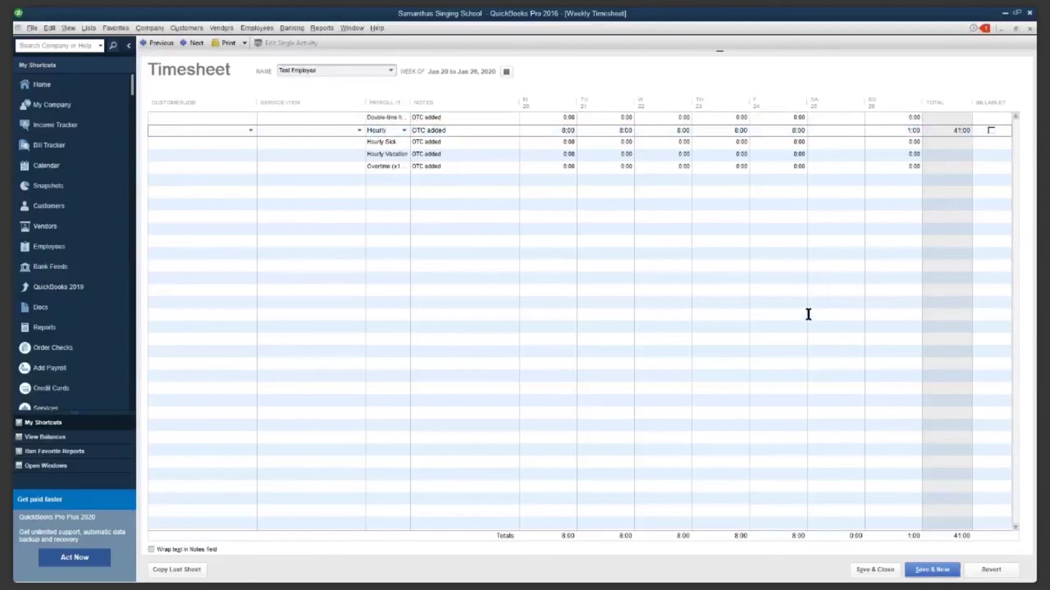
Minimize the QuickBooks window and return to the OnTheClock time cards to compare the imported hours
double_click(783, 13)
drag(774, 22, 668, 41)
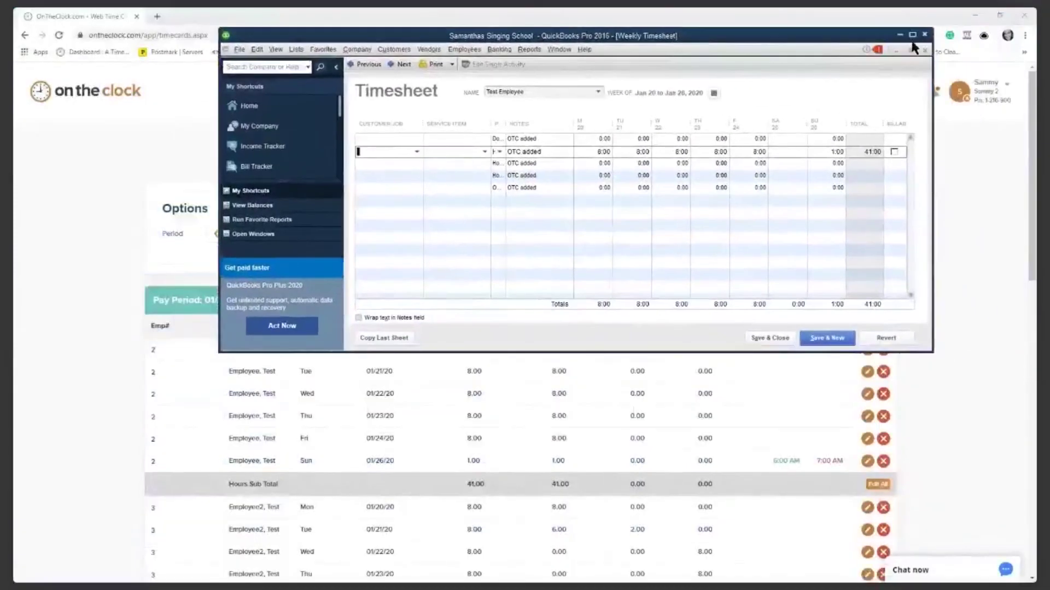
click(900, 34)
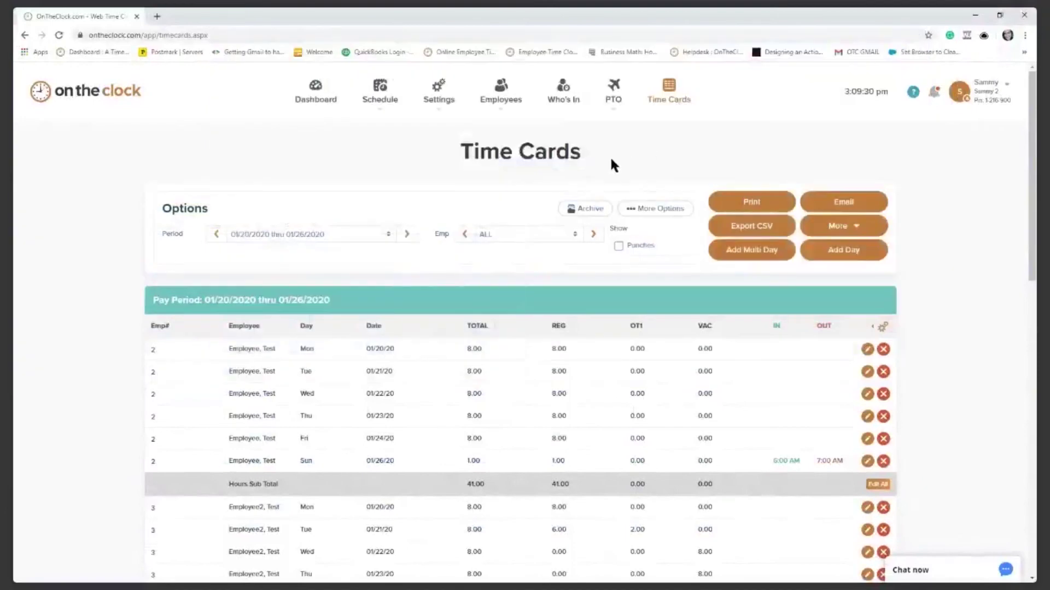